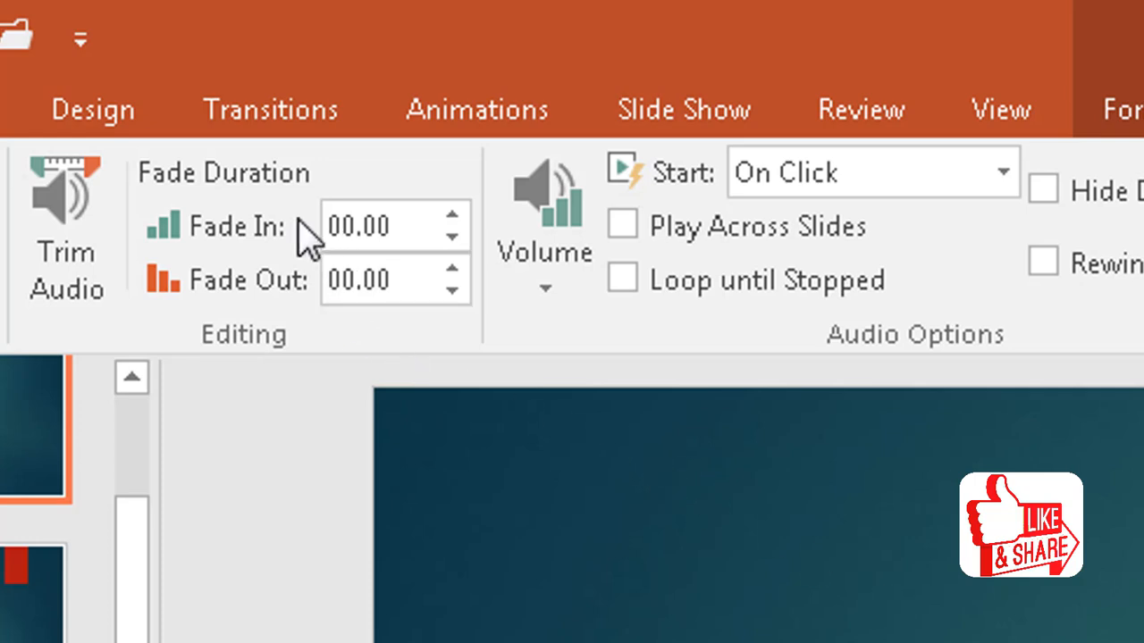
Set the audio clip's fade-in duration to 01.50.
left_click(449, 217)
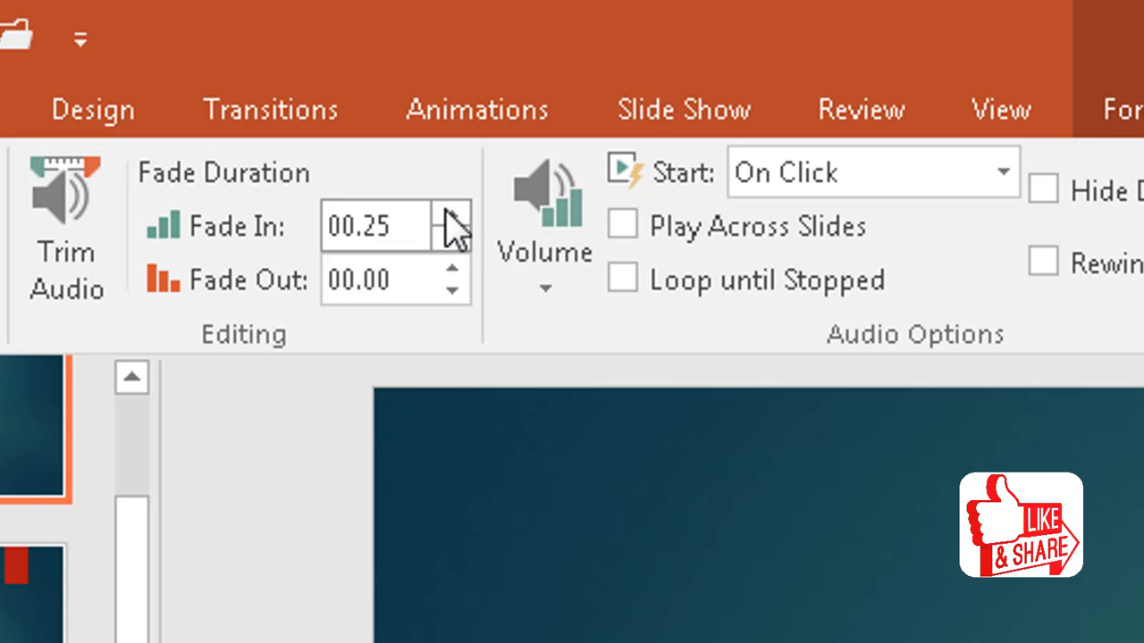
left_click(451, 219)
left_click(452, 219)
left_click(451, 219)
left_click(451, 219)
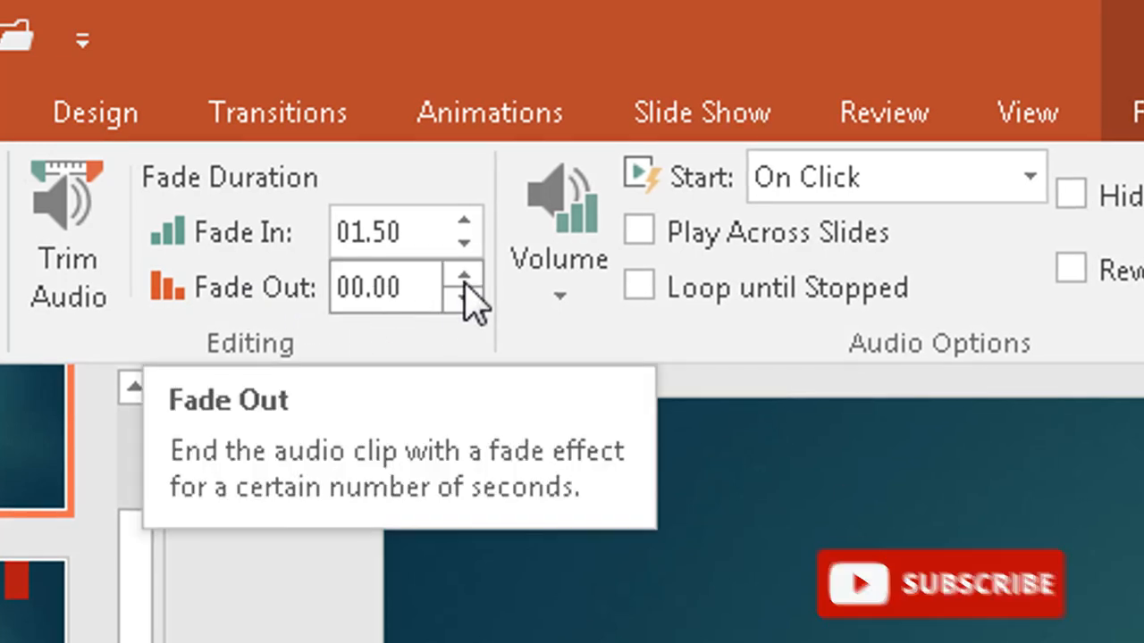
Set the audio clip's fade-out duration to 02.00 and play the end of the clip to check the fade.
left_click(464, 277)
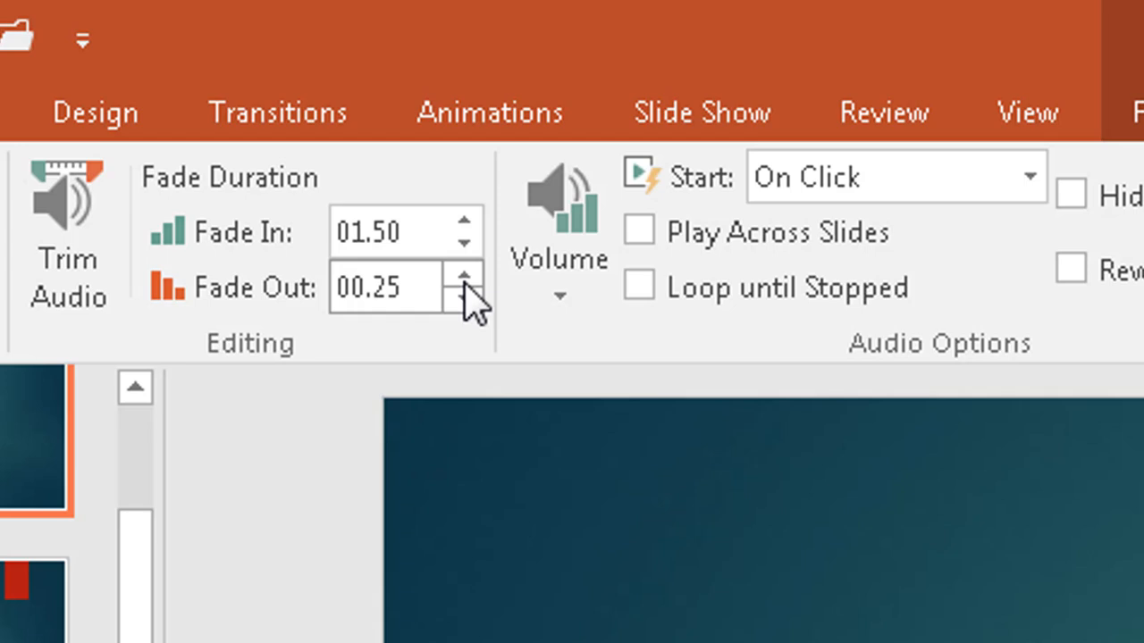
left_click(463, 277)
left_click(463, 277)
left_click(463, 277)
left_click(464, 277)
left_click(464, 278)
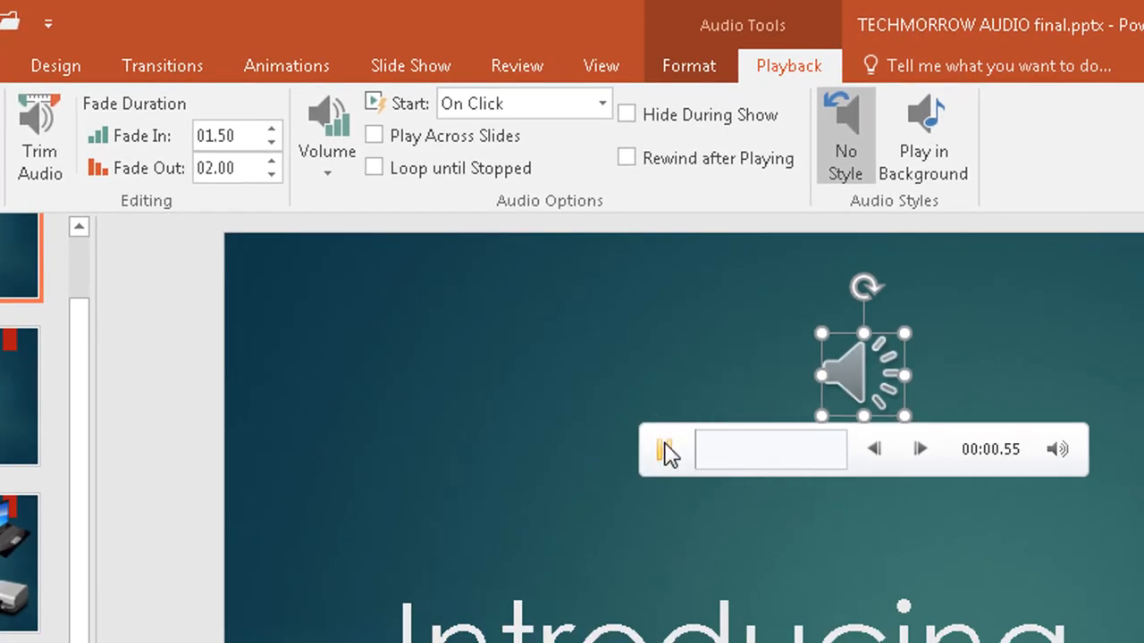
left_click(828, 464)
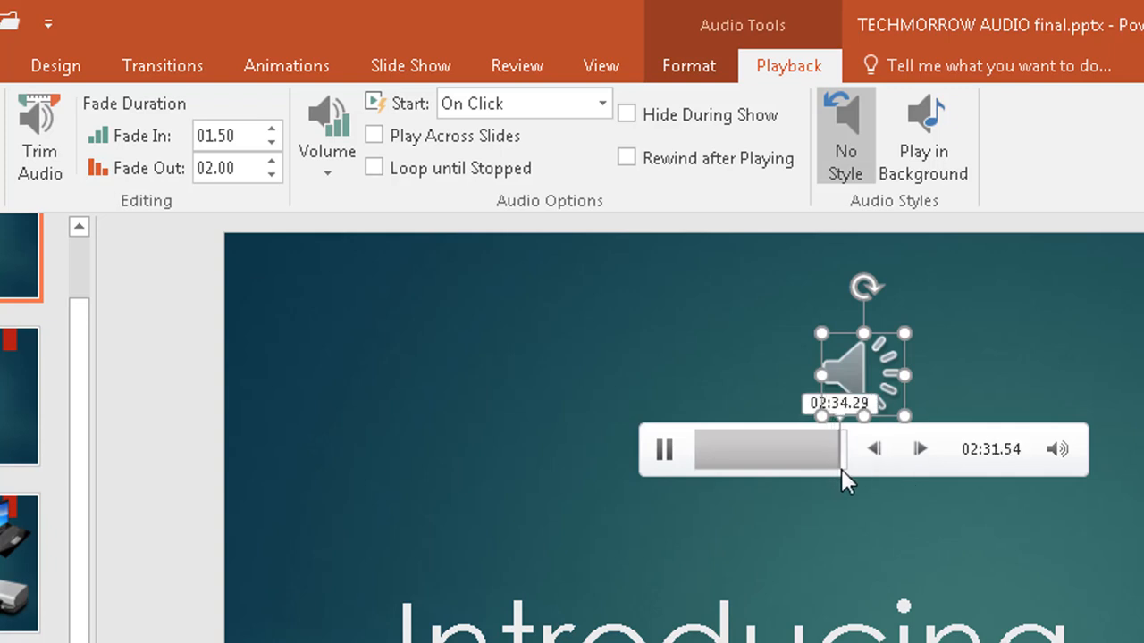
left_click(670, 451)
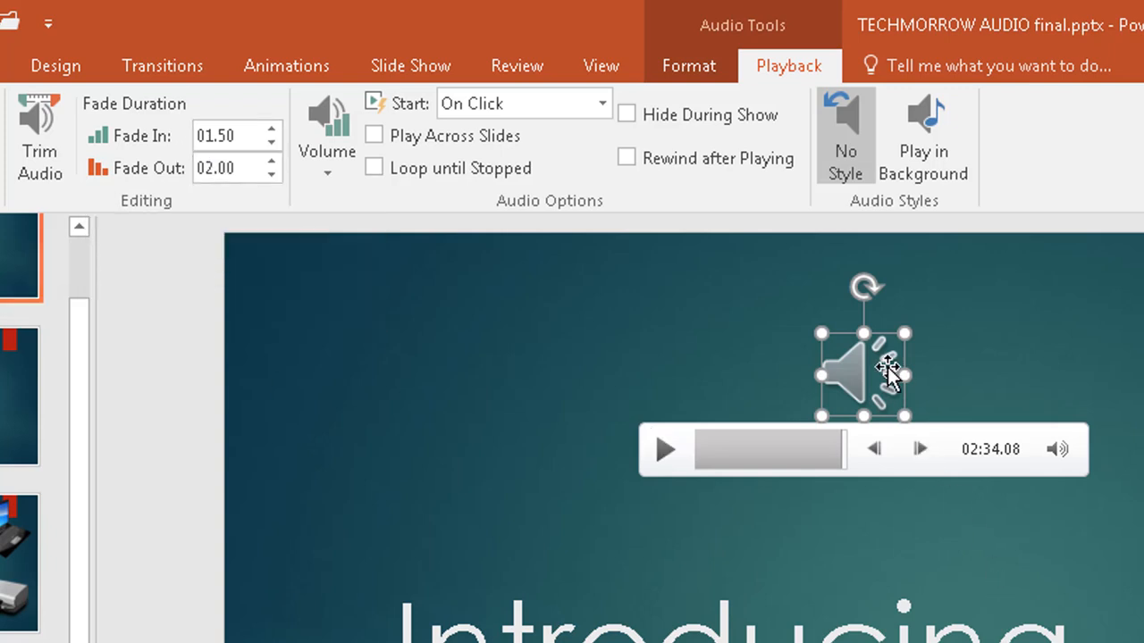
Try the audio clip's volume at Low and at Medium, playing the clip to compare the levels.
left_click(329, 185)
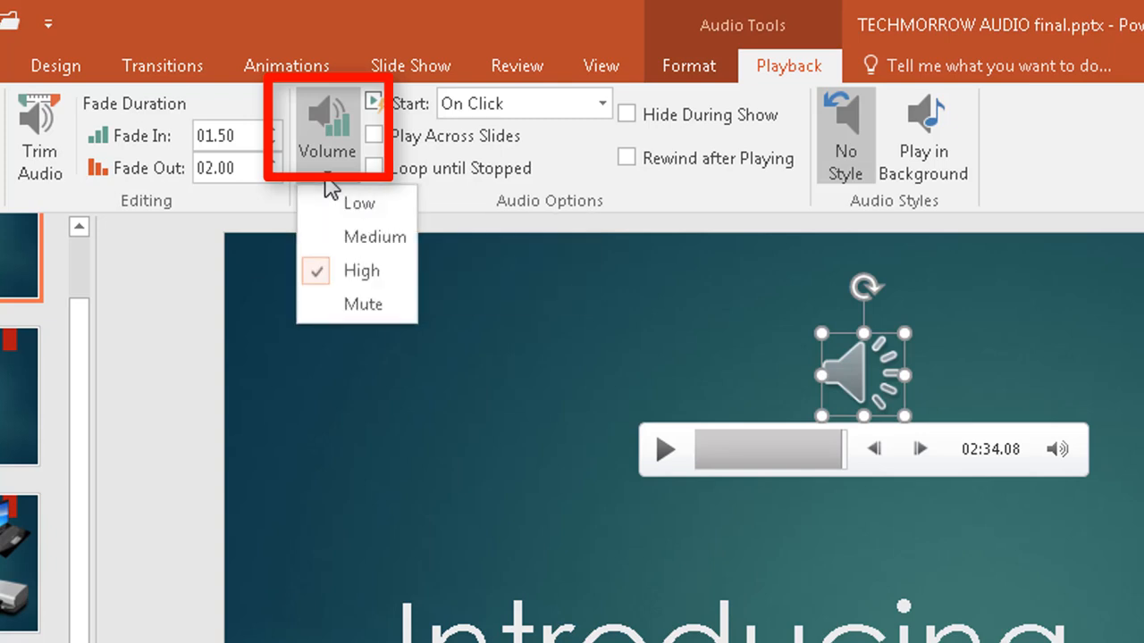
left_click(351, 224)
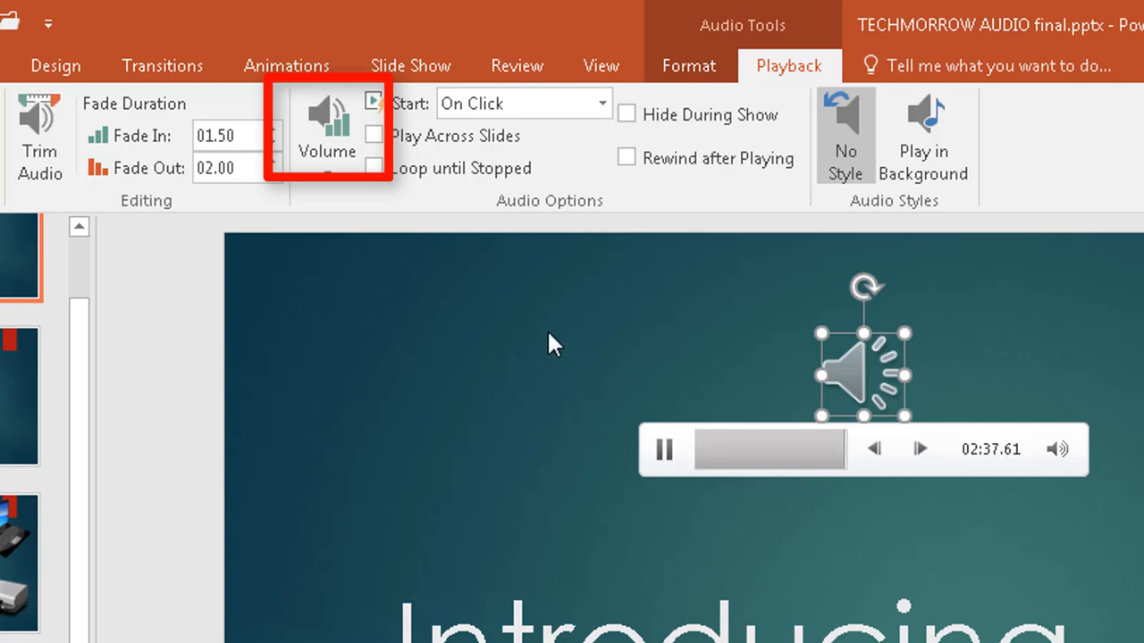
left_click(331, 177)
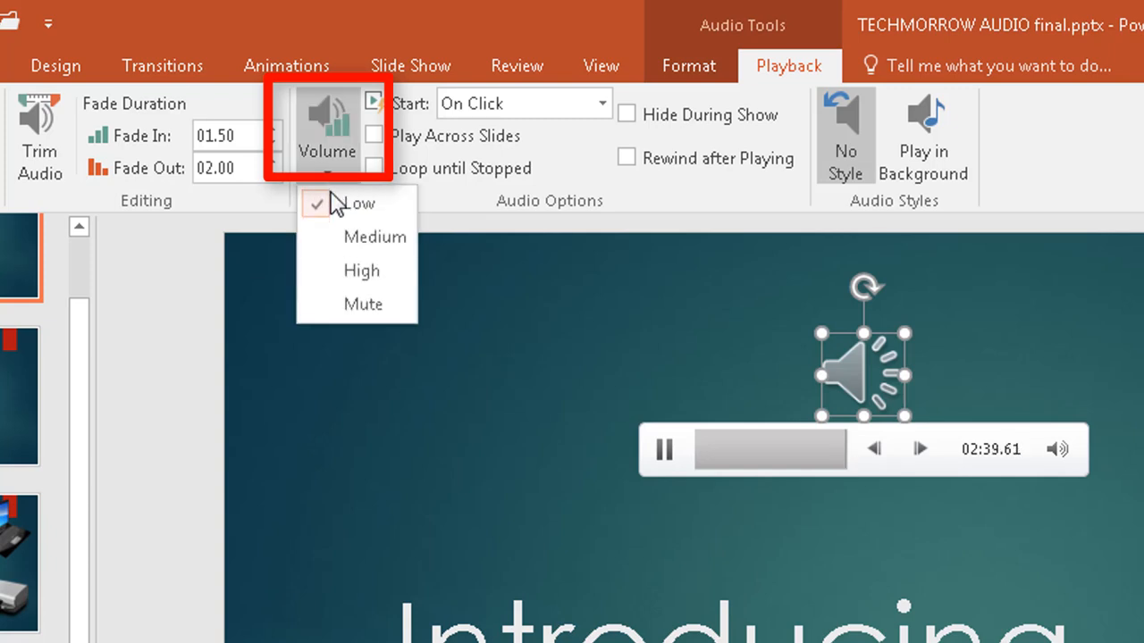
left_click(349, 236)
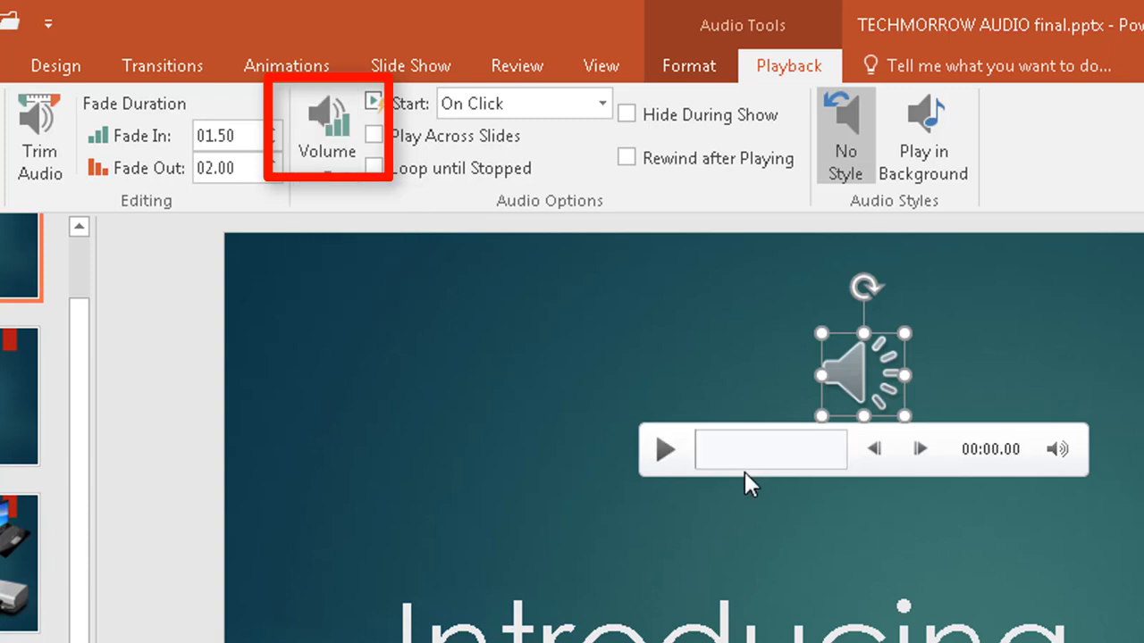
left_click(670, 450)
Try the High volume level for the audio clip, and set the volume back to Medium.
left_click(320, 177)
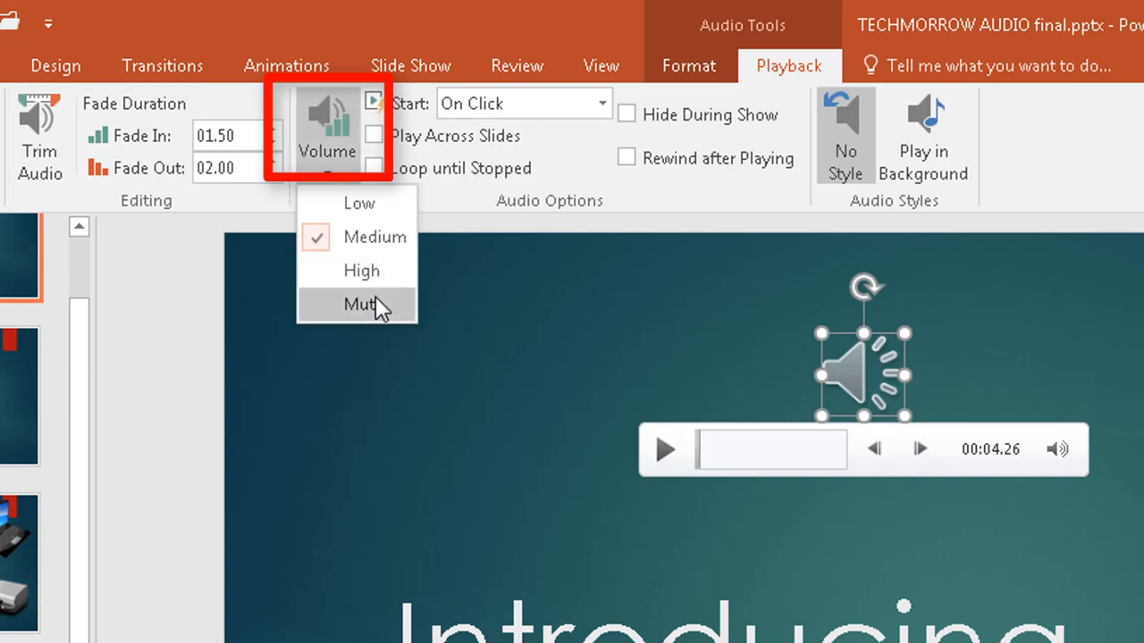
left_click(367, 271)
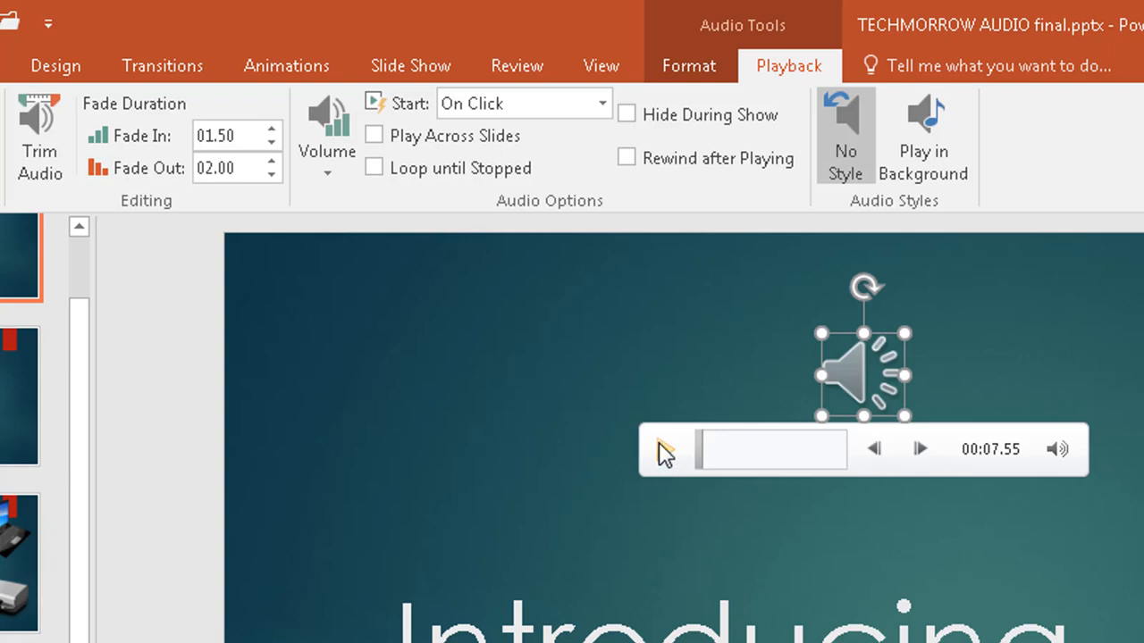
left_click(328, 175)
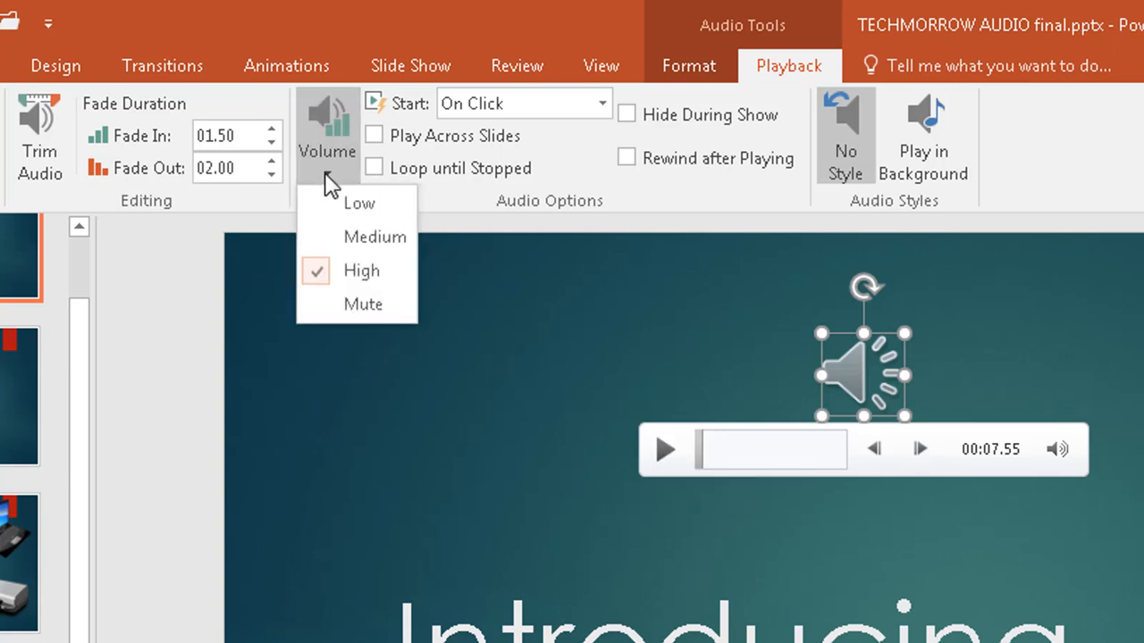
left_click(372, 239)
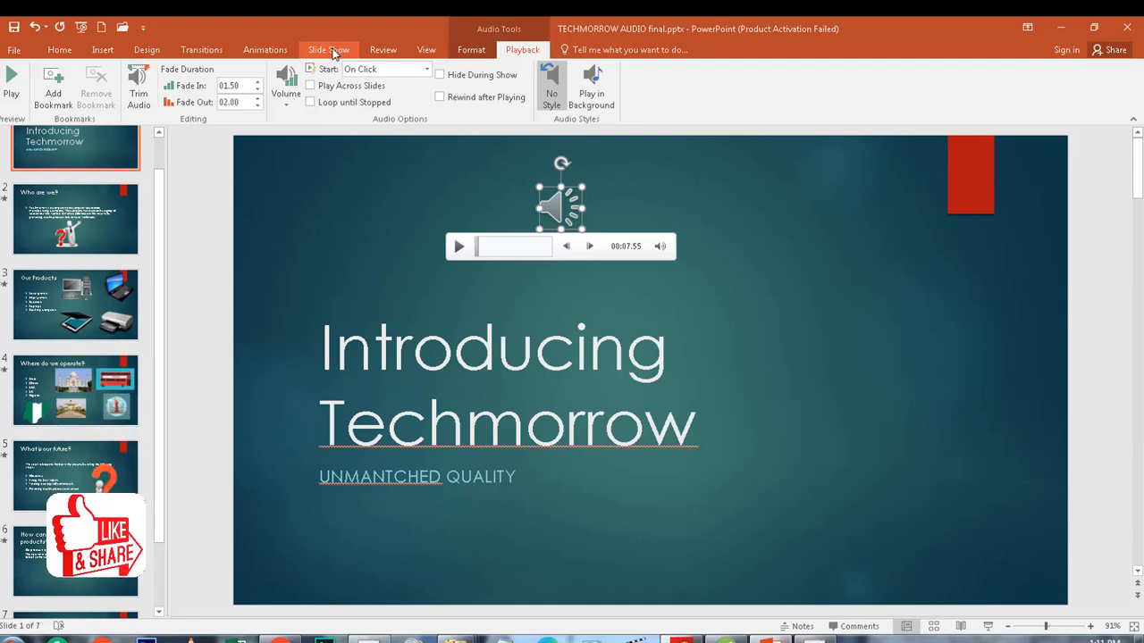
Run the slide show from the beginning to test the audio icon on the title slide.
left_click(332, 50)
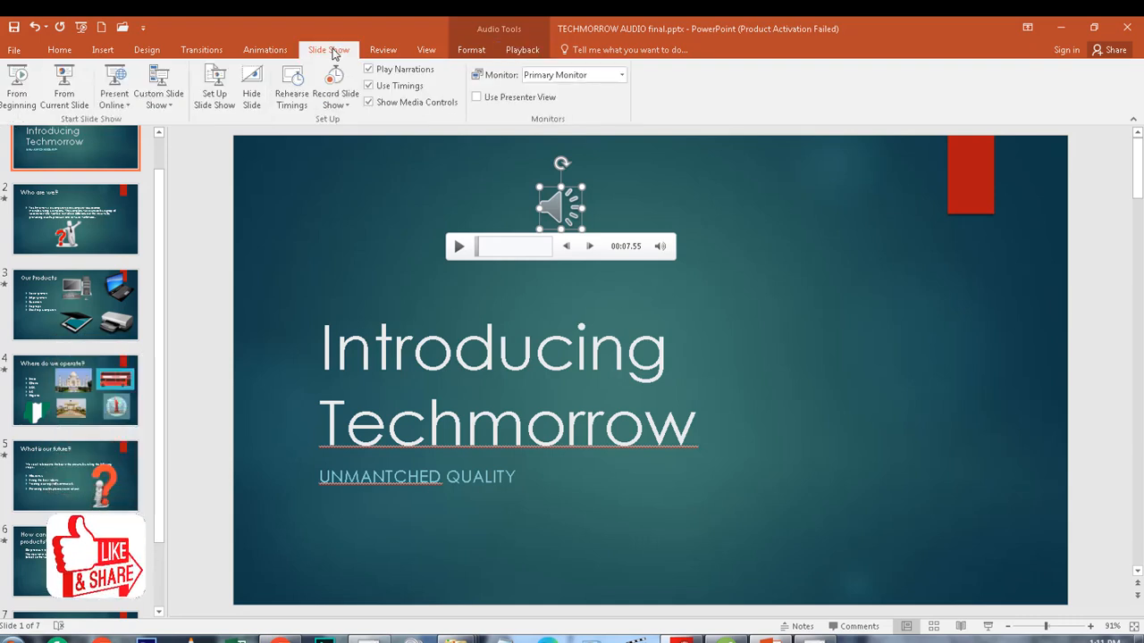
left_click(12, 105)
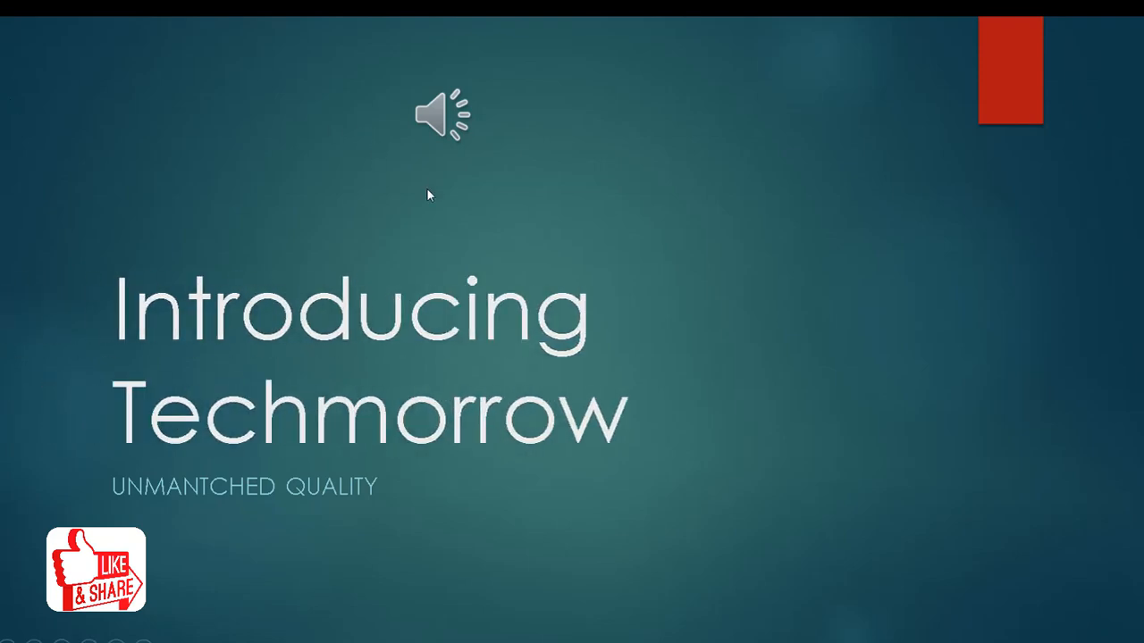
mouse_move(433, 123)
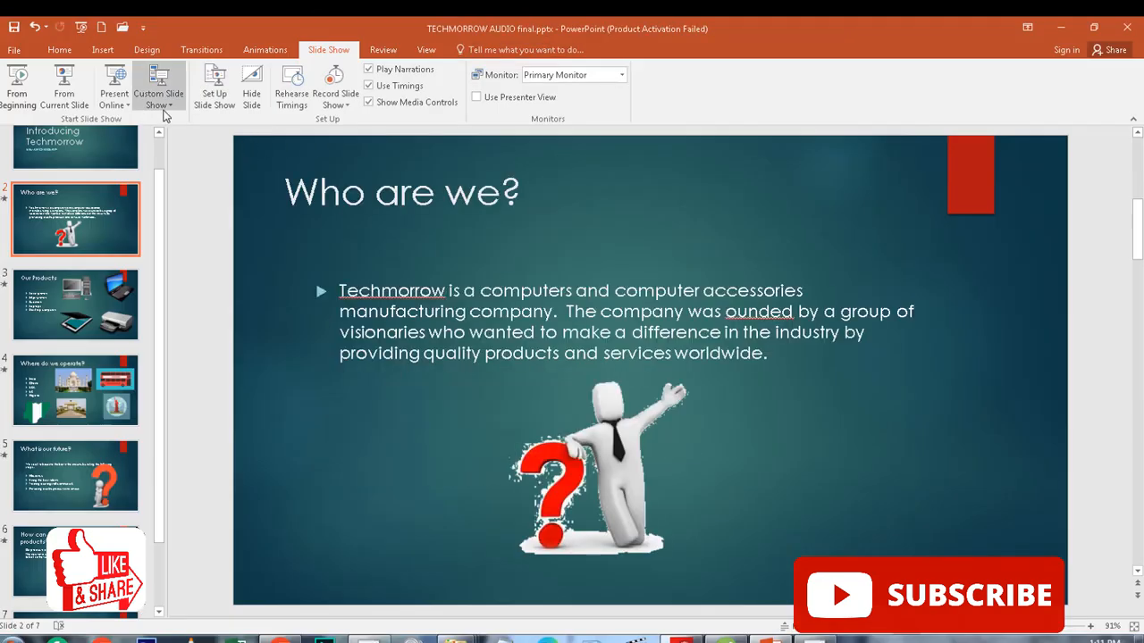
Return to the title slide, select its audio icon and set the clip's volume to High.
left_click(134, 155)
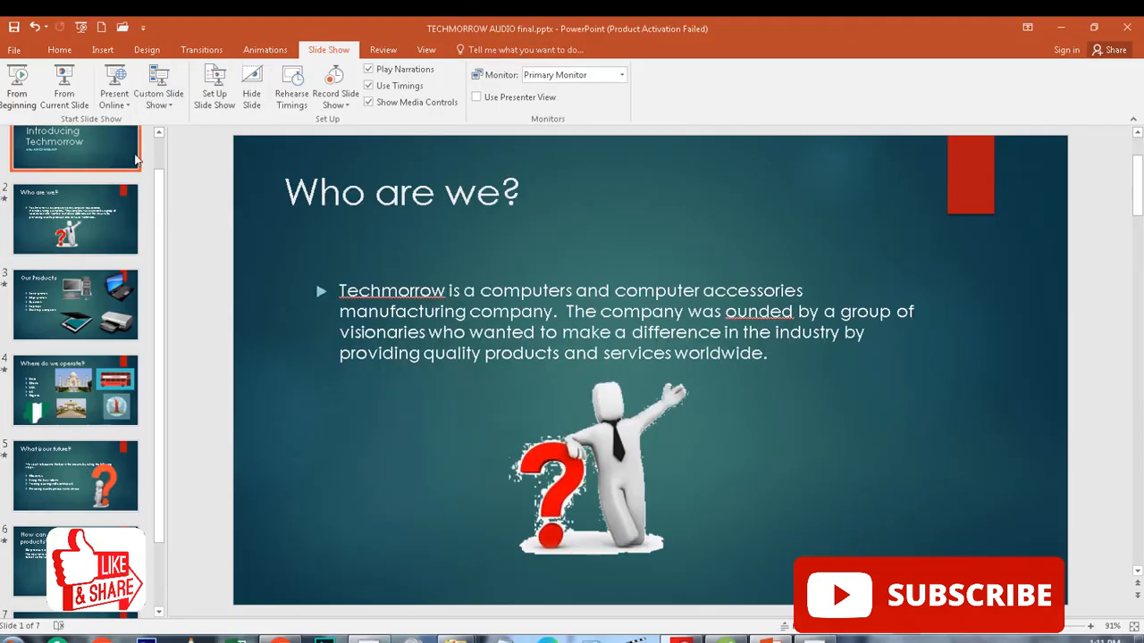
left_click(567, 209)
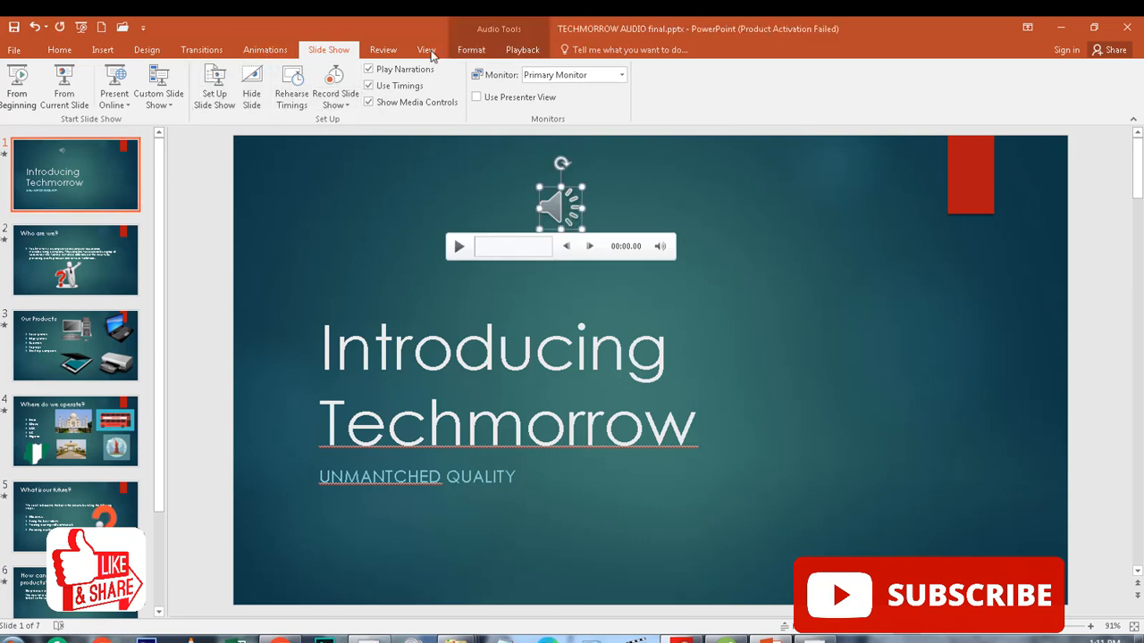
left_click(523, 49)
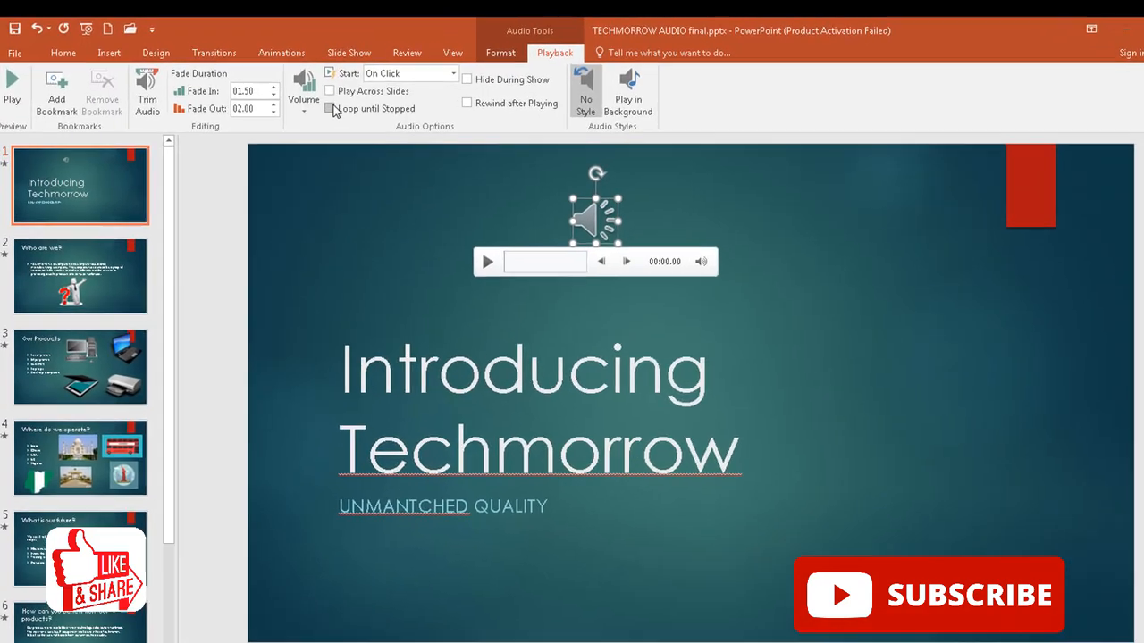
left_click(310, 113)
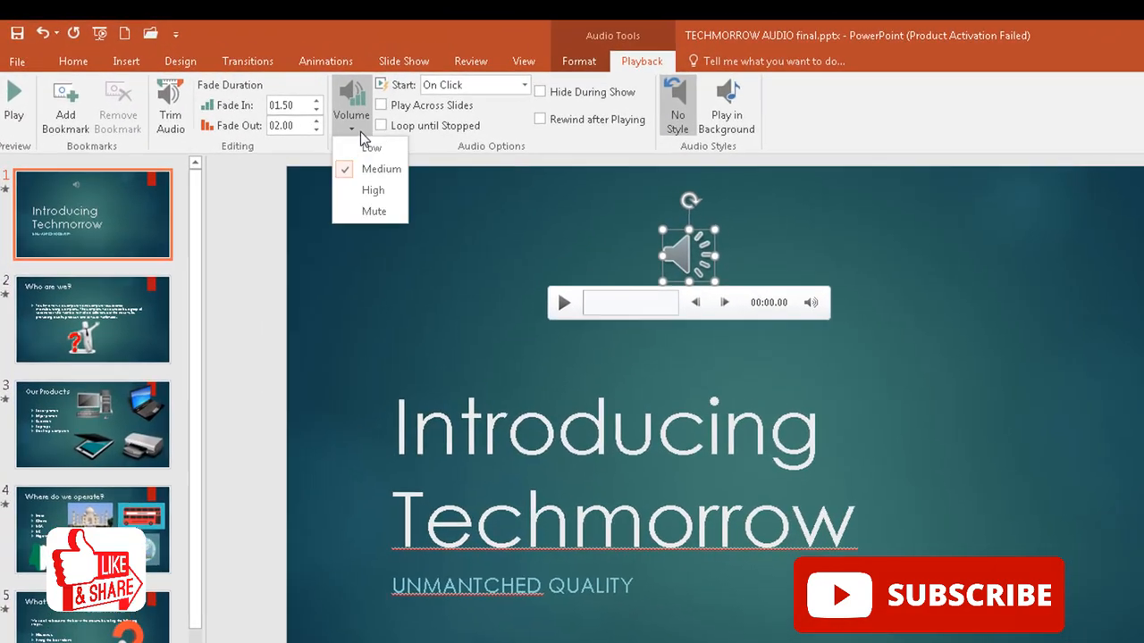
left_click(373, 190)
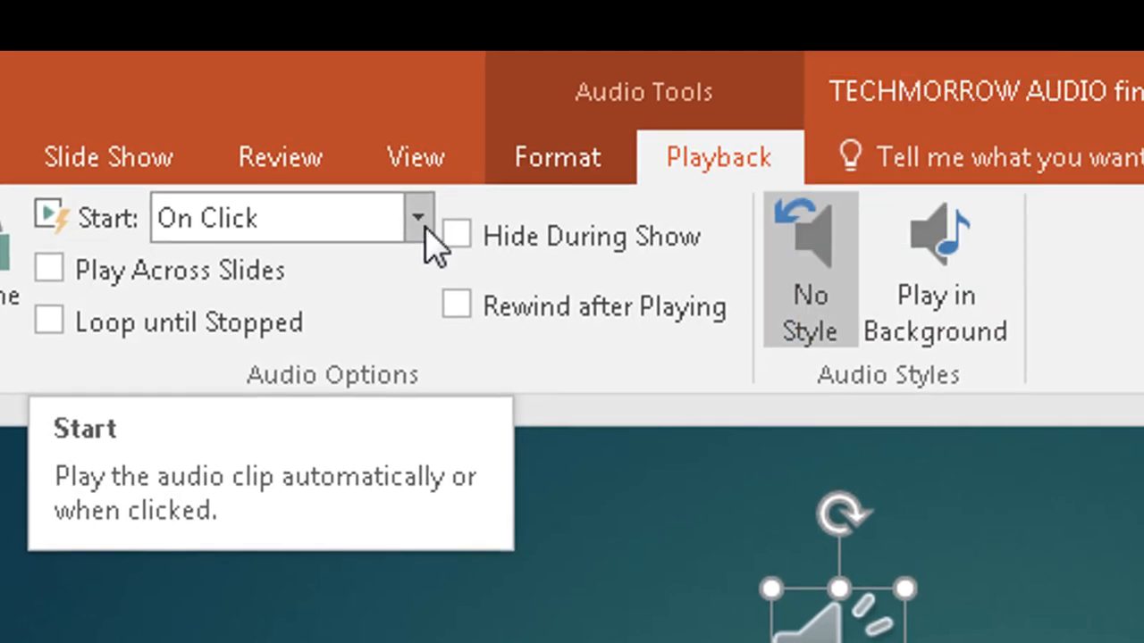
Set the audio clip to start Automatically, and run the slide show from the beginning to test it.
left_click(418, 219)
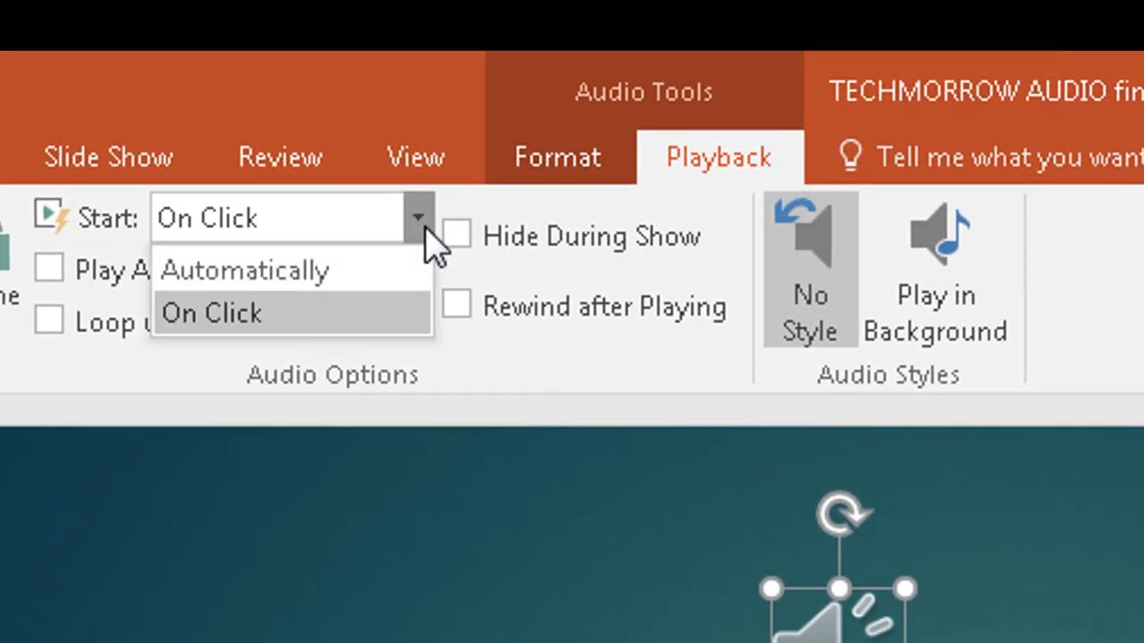
left_click(286, 273)
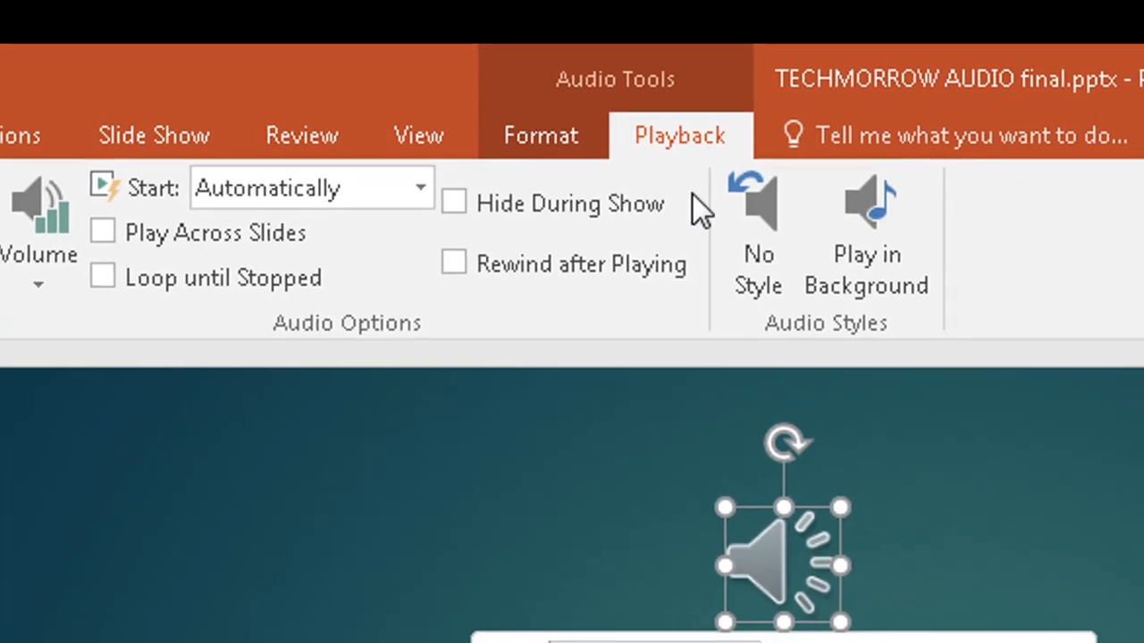
left_click(234, 119)
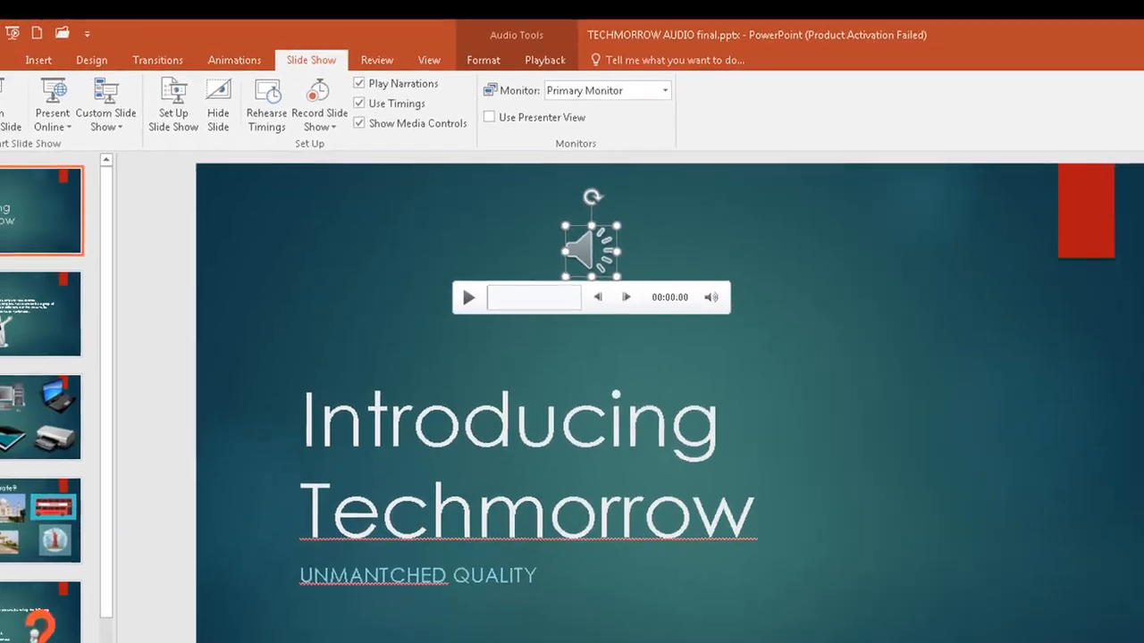
left_click(2, 94)
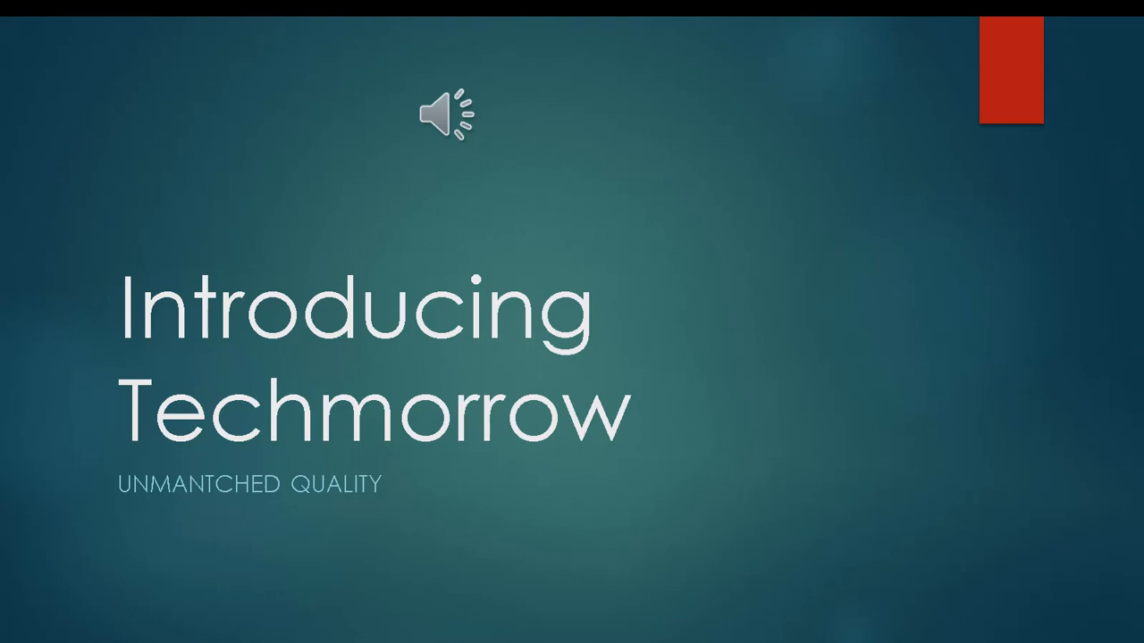
key("Escape")
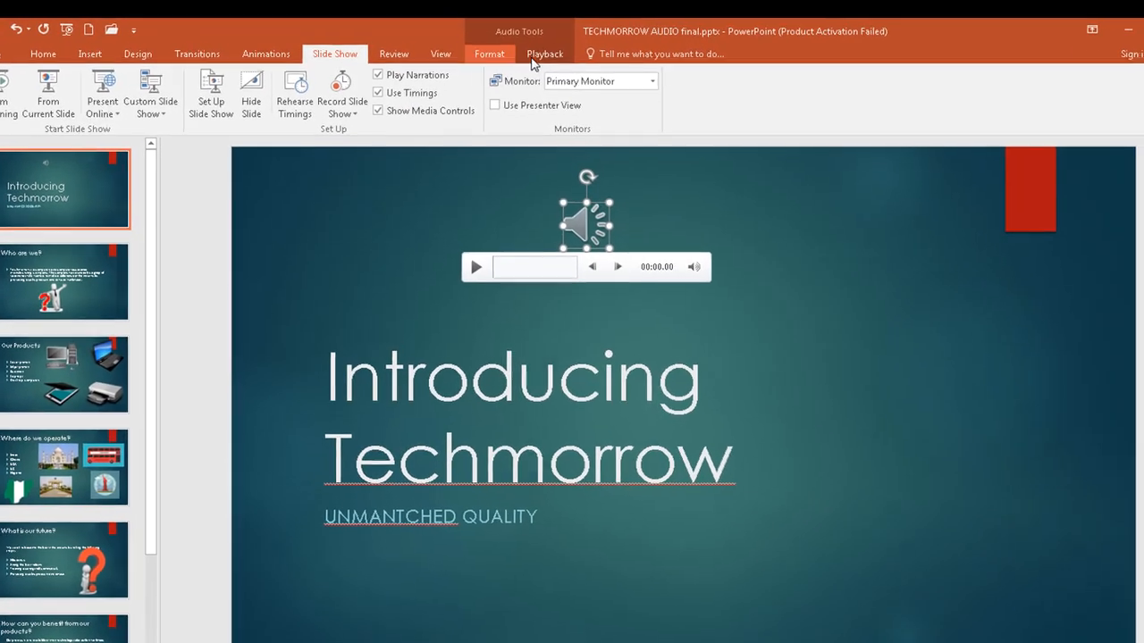
Run the slide show and advance to the "Who are we?" slide to check the audio's behaviour across slides.
left_click(536, 57)
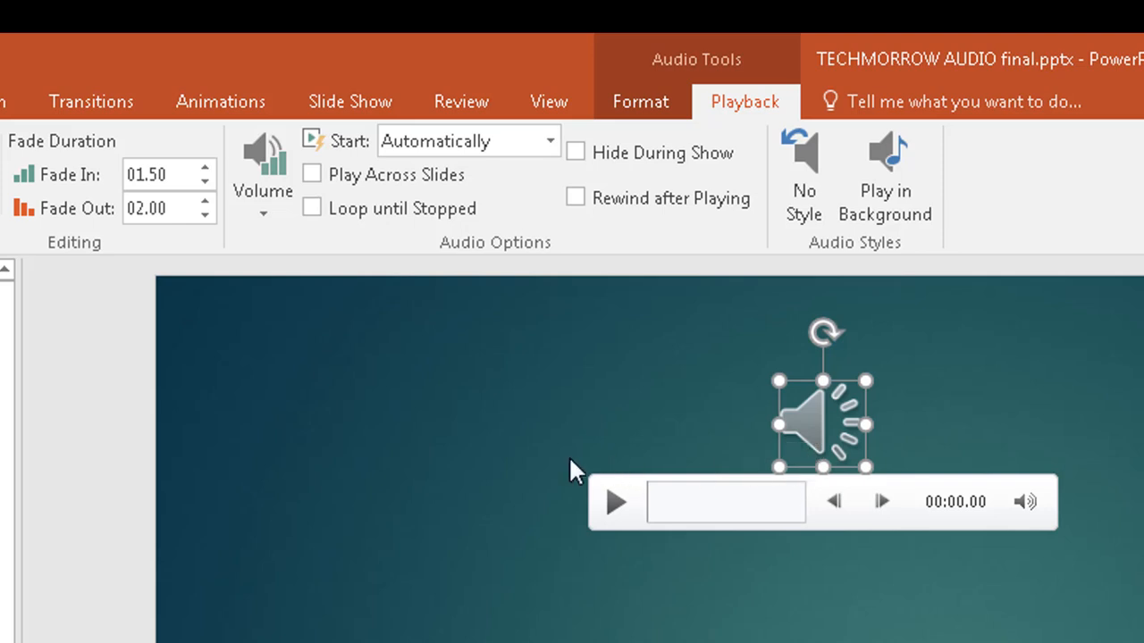
left_click(354, 110)
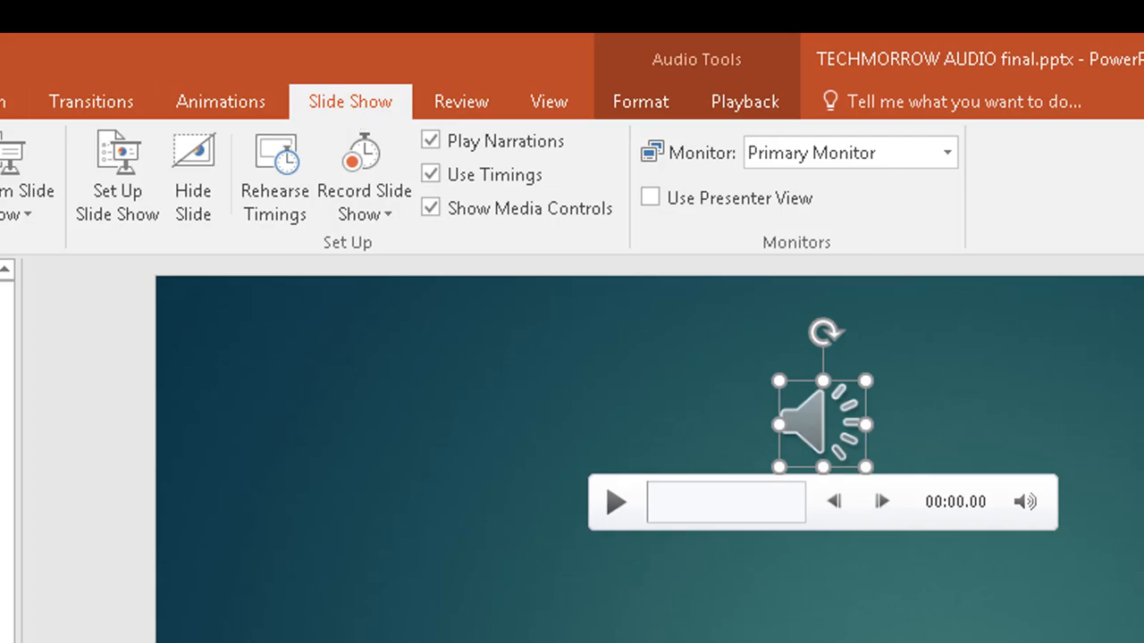
key("F5")
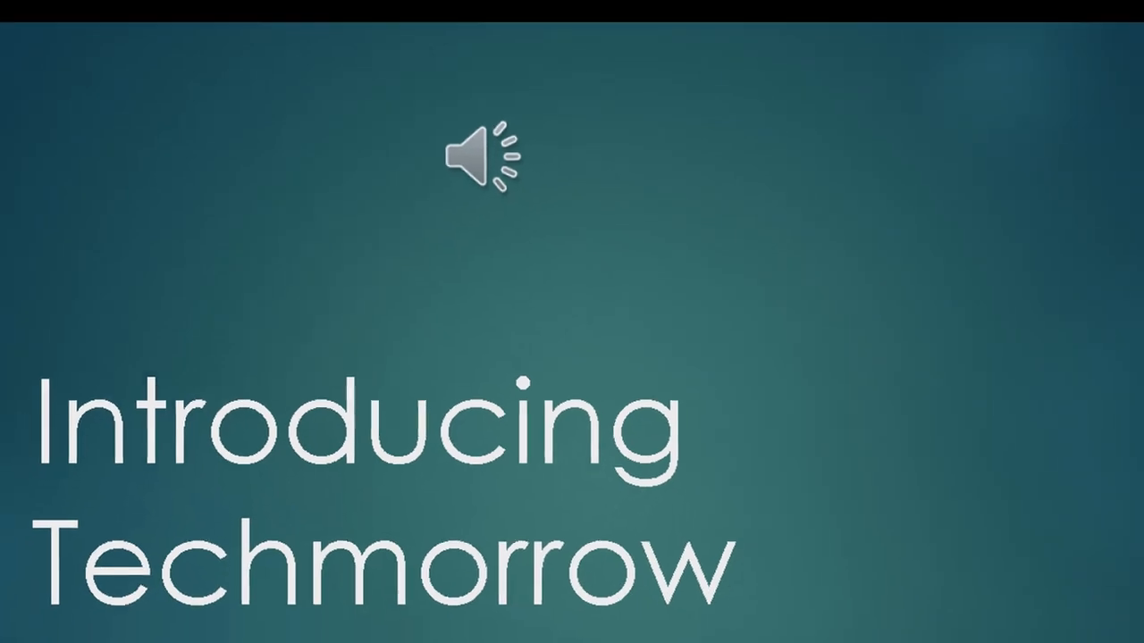
key("Right")
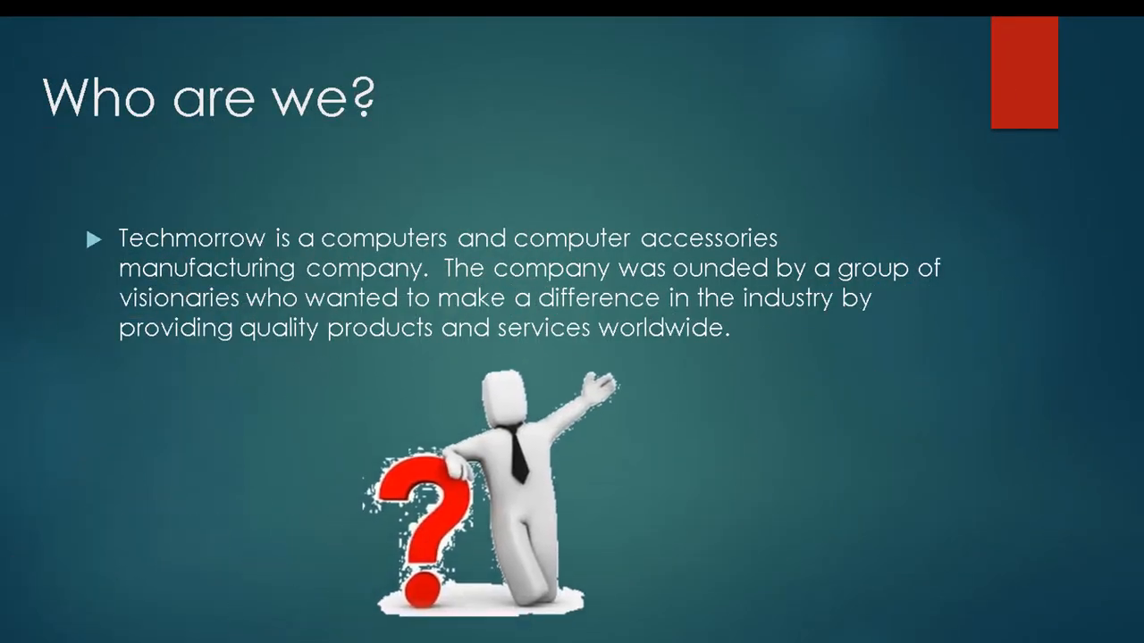
key("Escape")
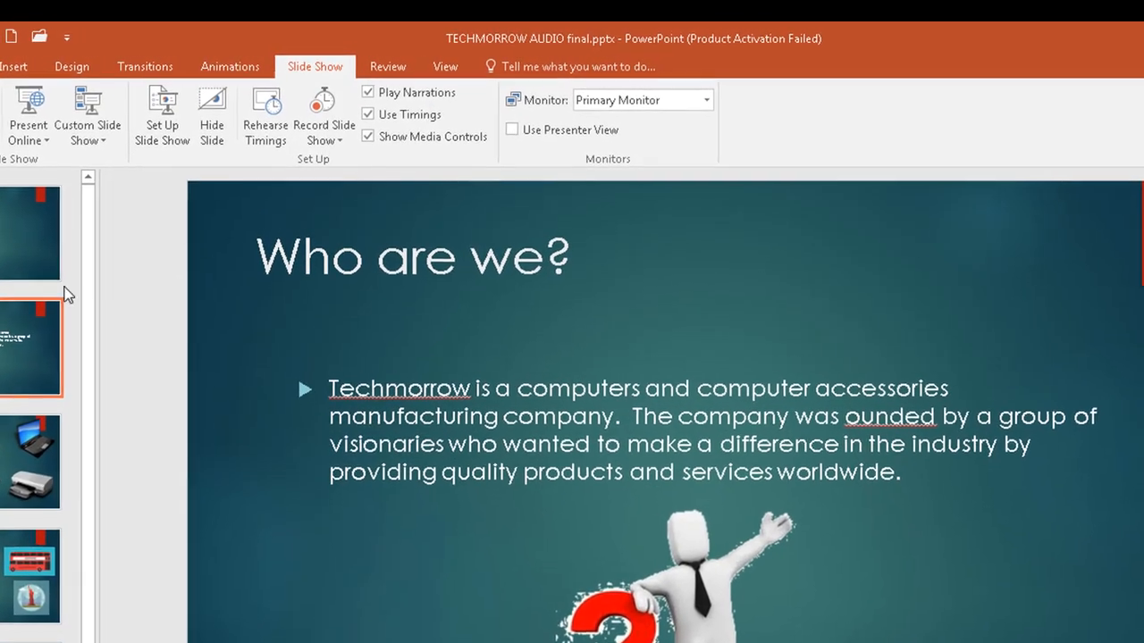
Return to the title slide and select its audio icon to access the clip's playback options.
left_click(55, 271)
mouse_move(624, 284)
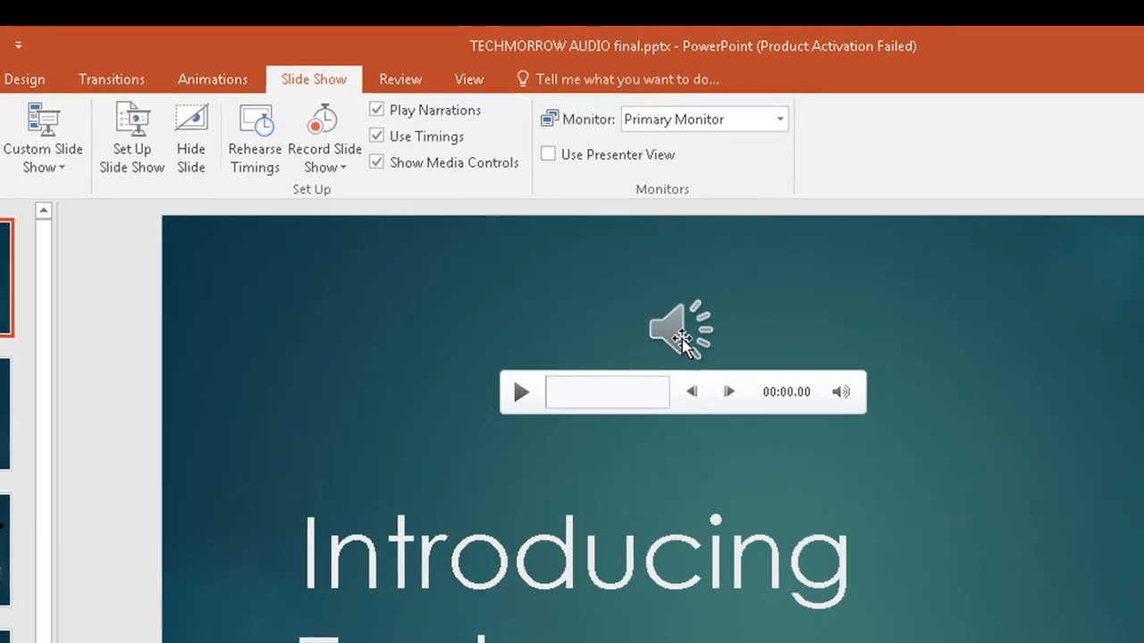
left_click(681, 339)
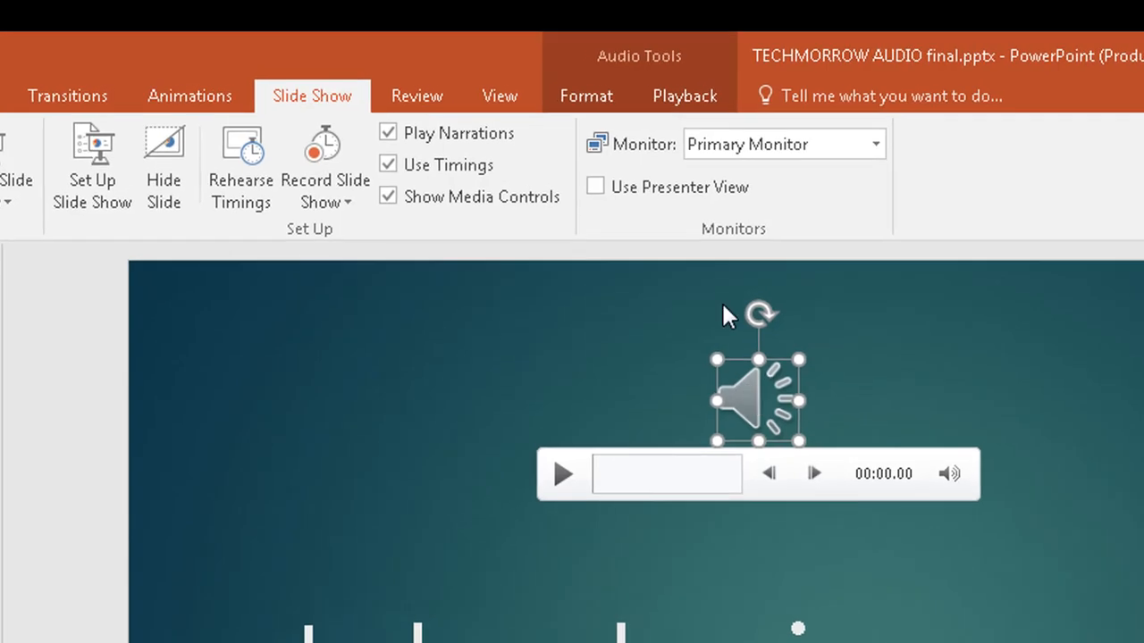
left_click(711, 95)
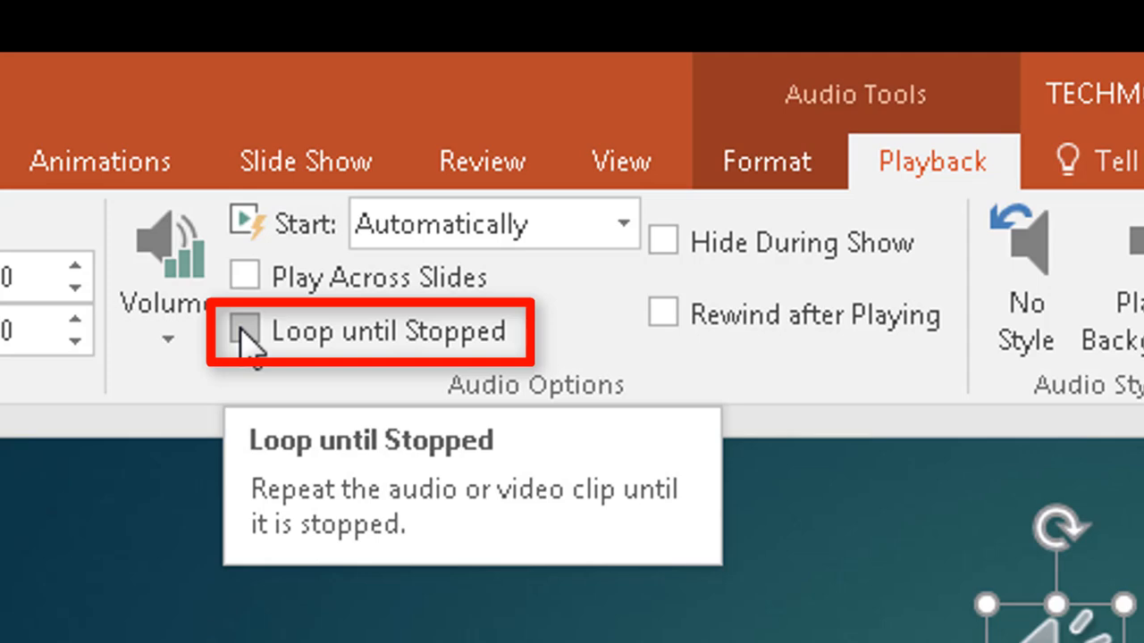
Turn on Loop until Stopped for the title slide's audio clip and switch it off again.
left_click(243, 330)
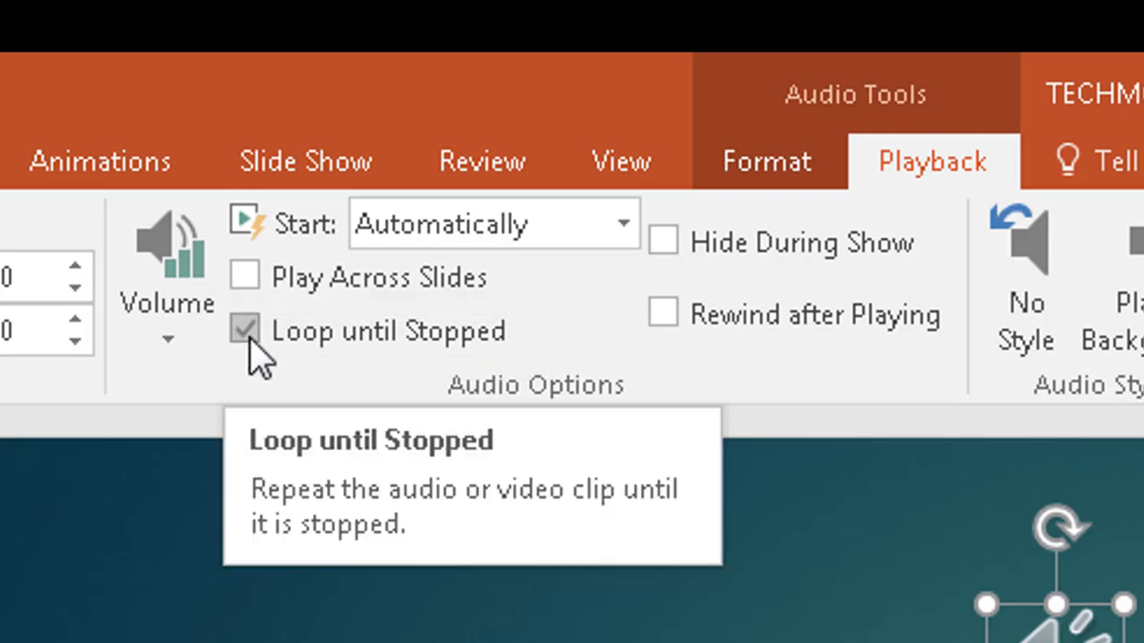
left_click(251, 343)
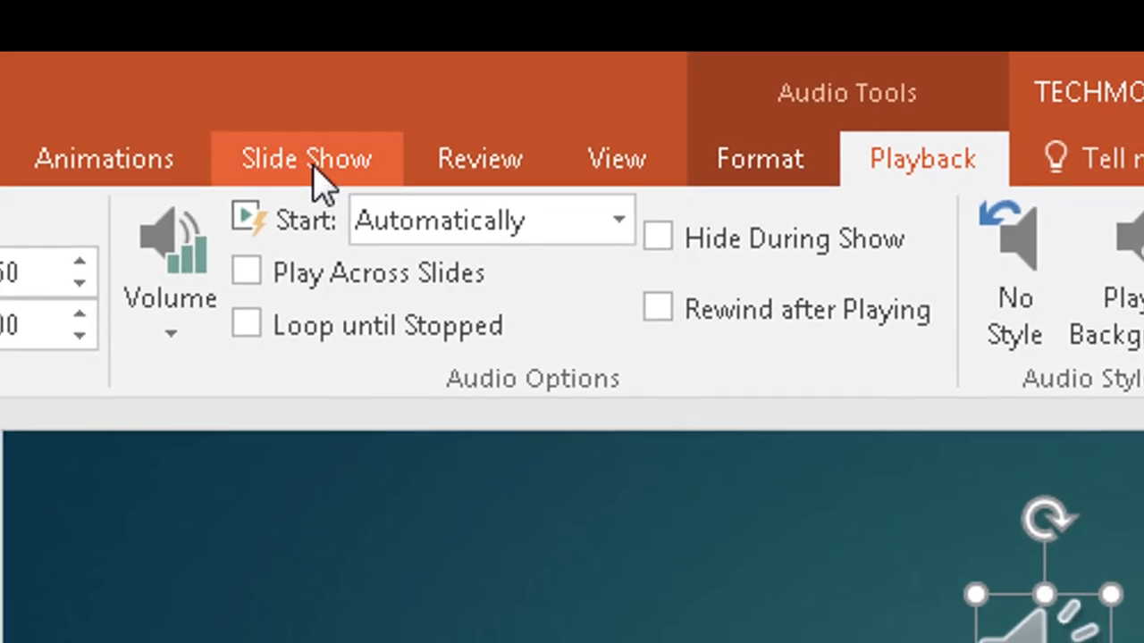
Run the slide show from the beginning to check the audio icon on the title slide, and exit the show.
left_click(311, 170)
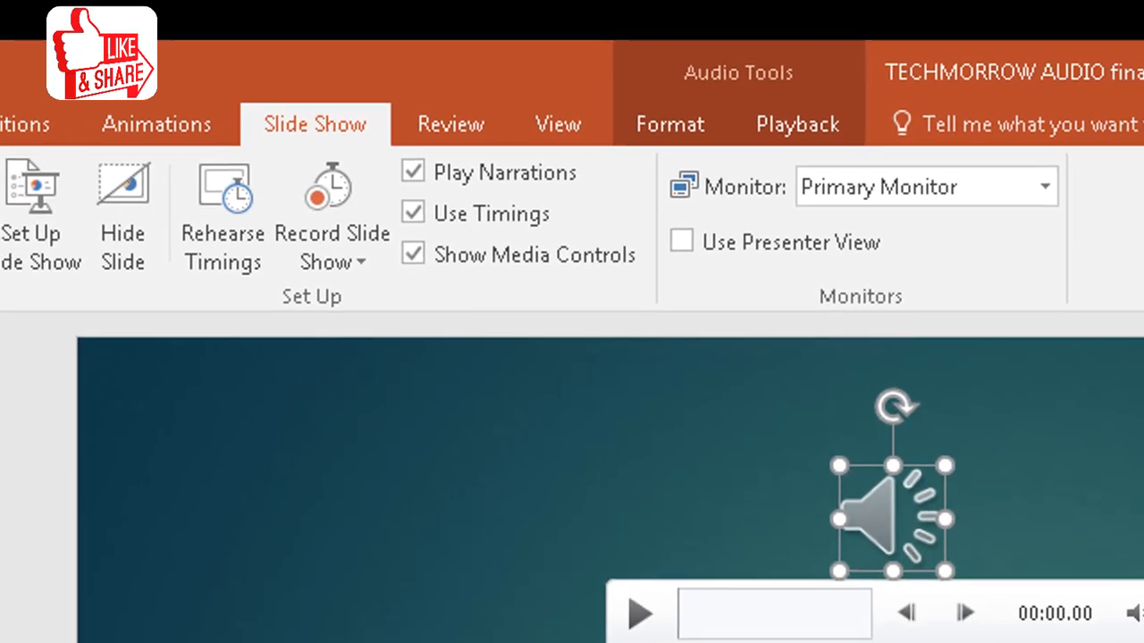
key("F5")
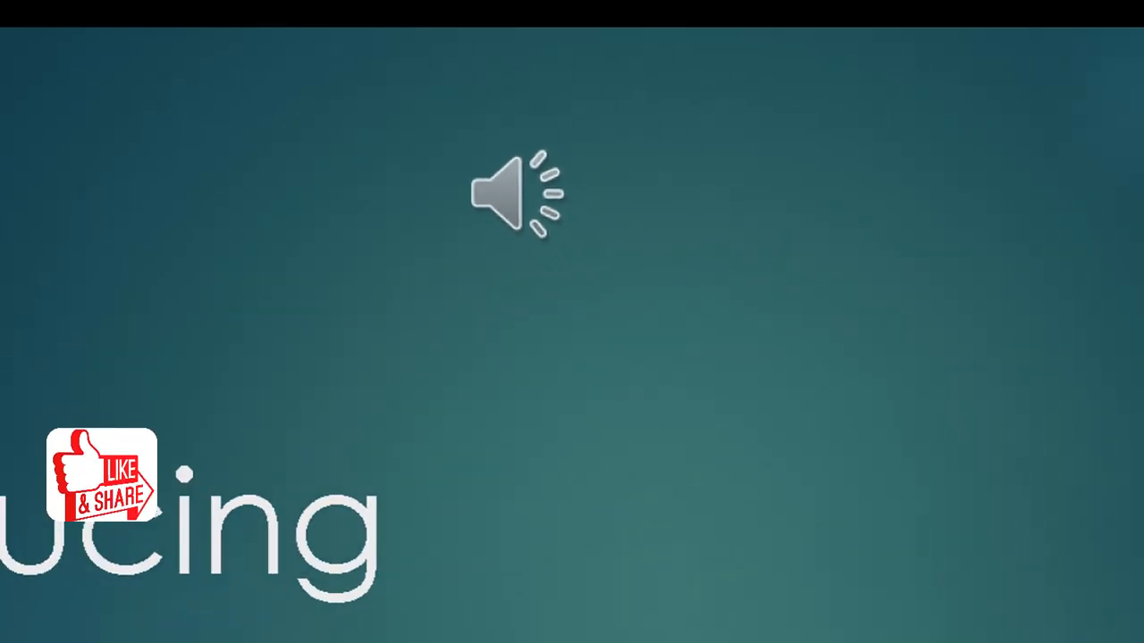
mouse_move(534, 218)
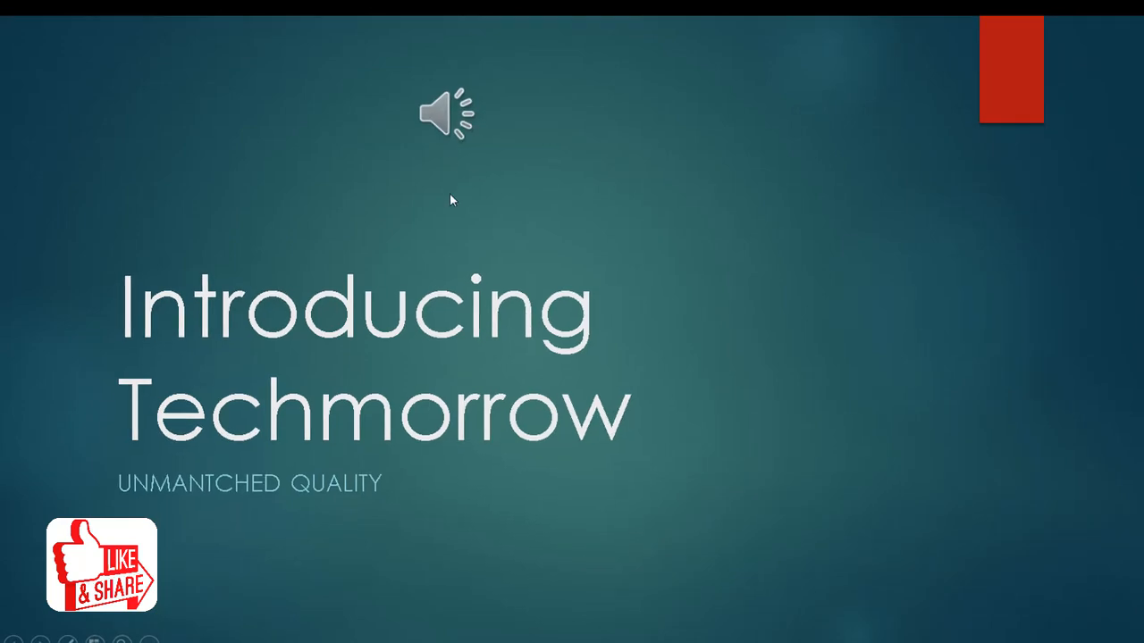
key("Escape")
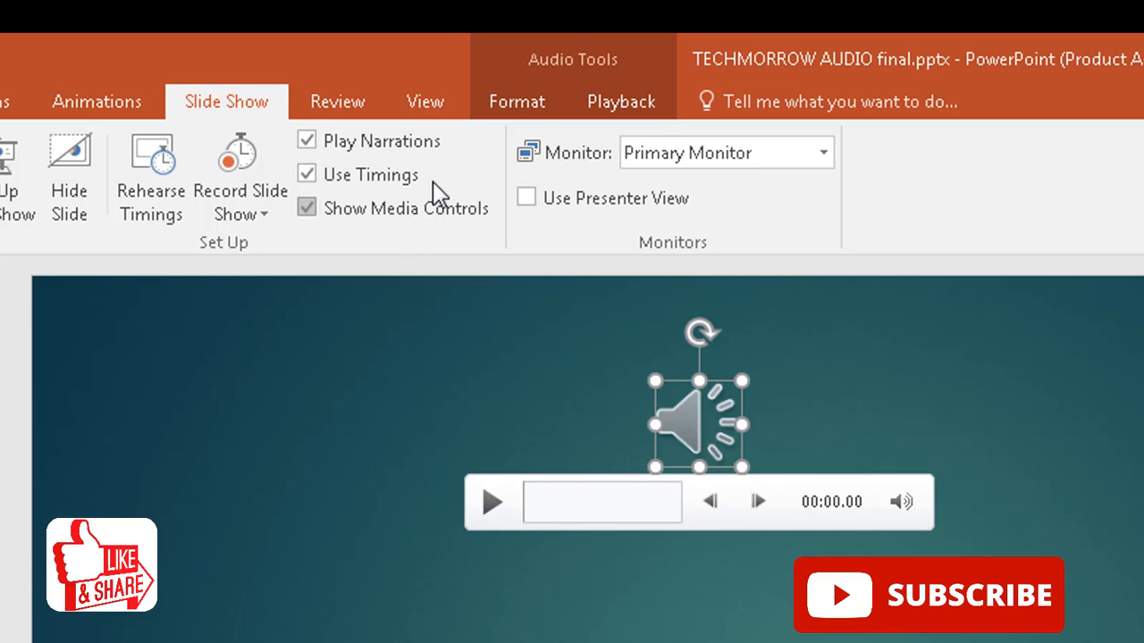
Enable Hide During Show for the title slide's audio clip and run the slide show from the beginning to test it.
left_click(631, 111)
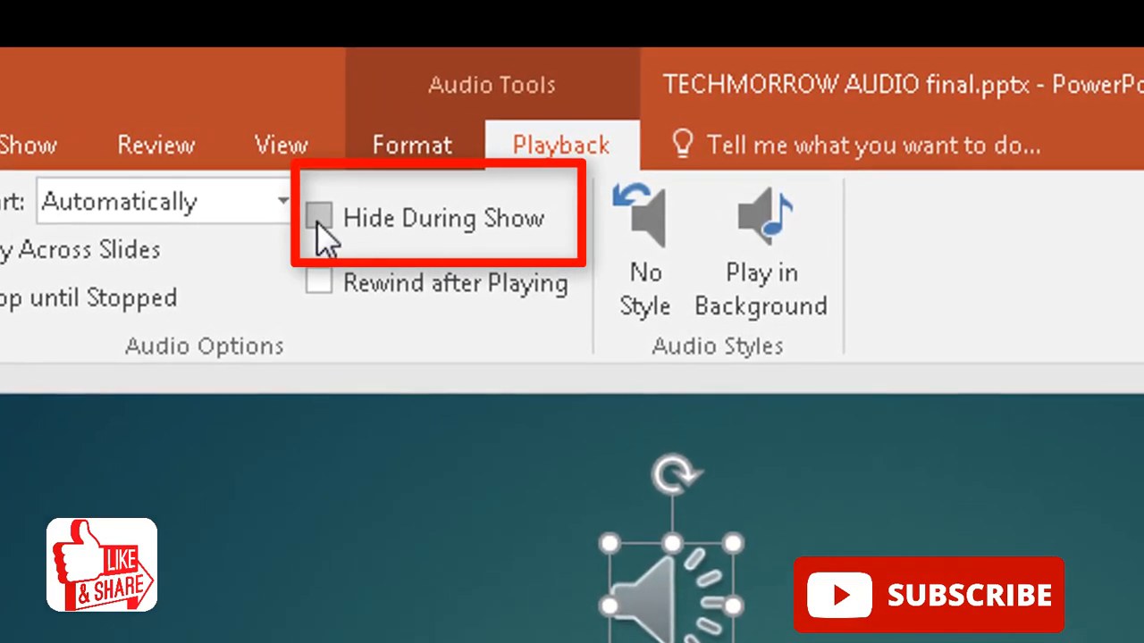
left_click(316, 222)
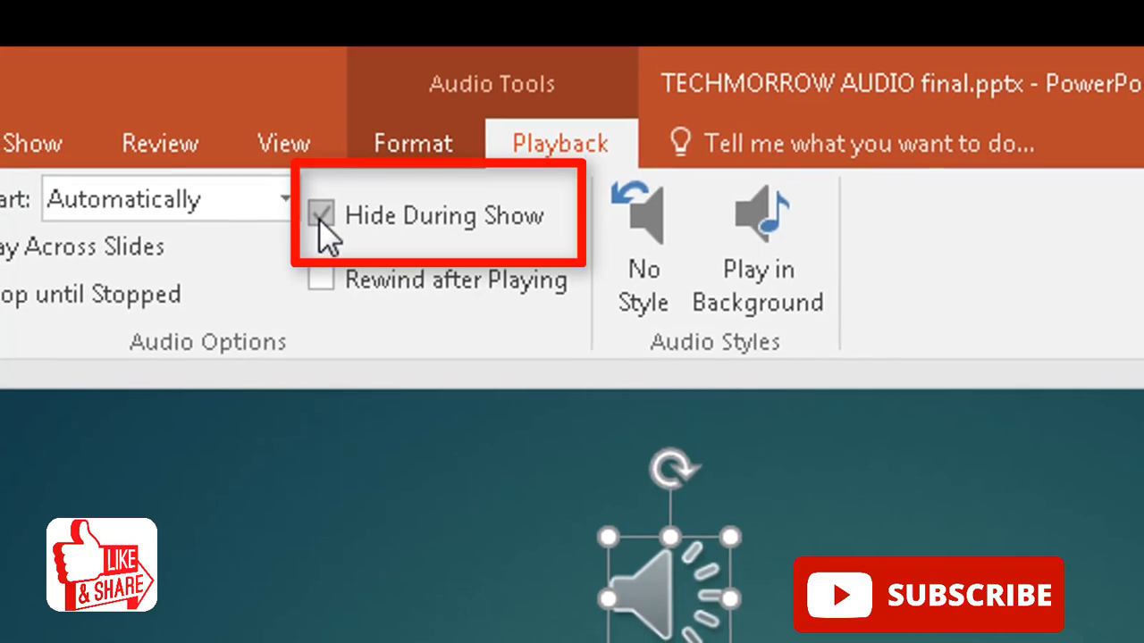
left_click(31, 142)
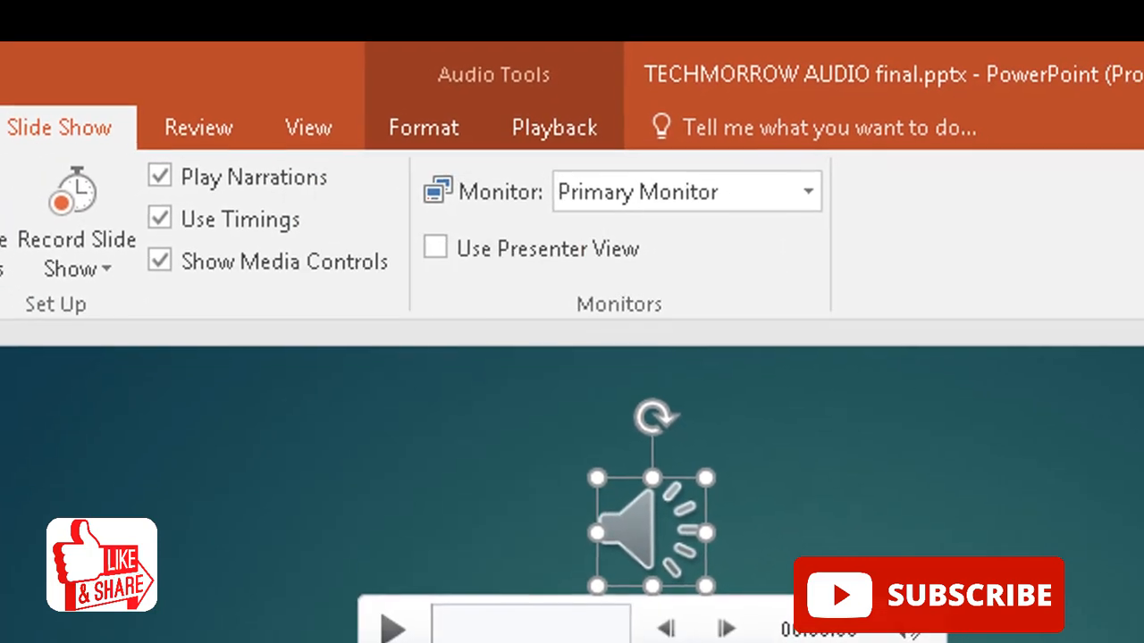
key("F5")
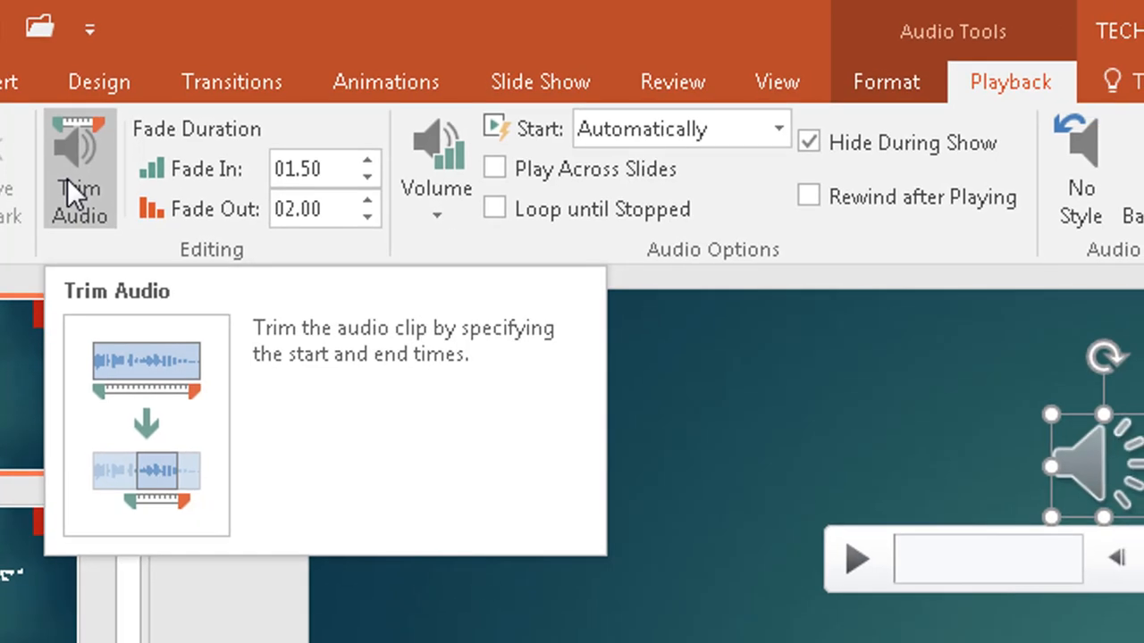
Open Trim Audio for the title slide's clip, and play and pause a preview of it.
left_click(67, 178)
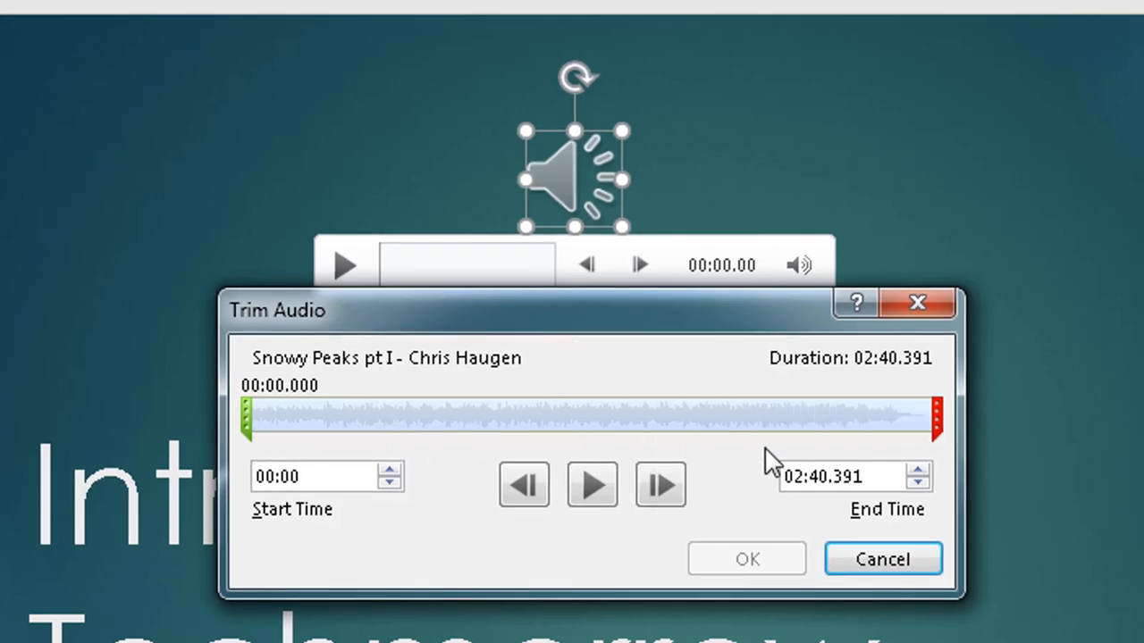
left_click(599, 491)
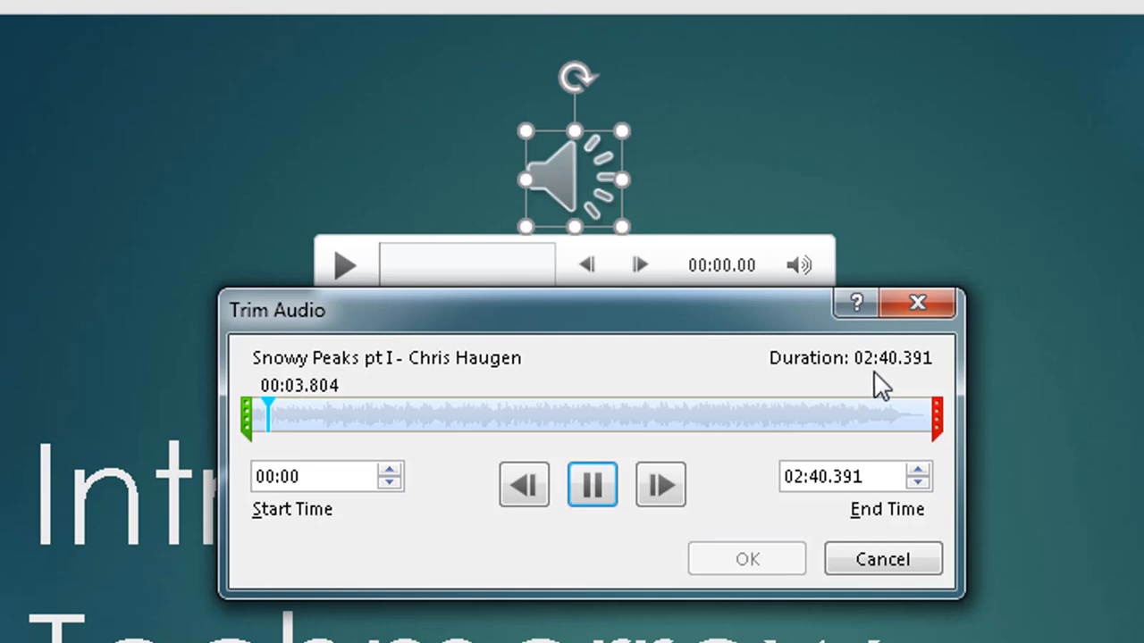
left_click(586, 484)
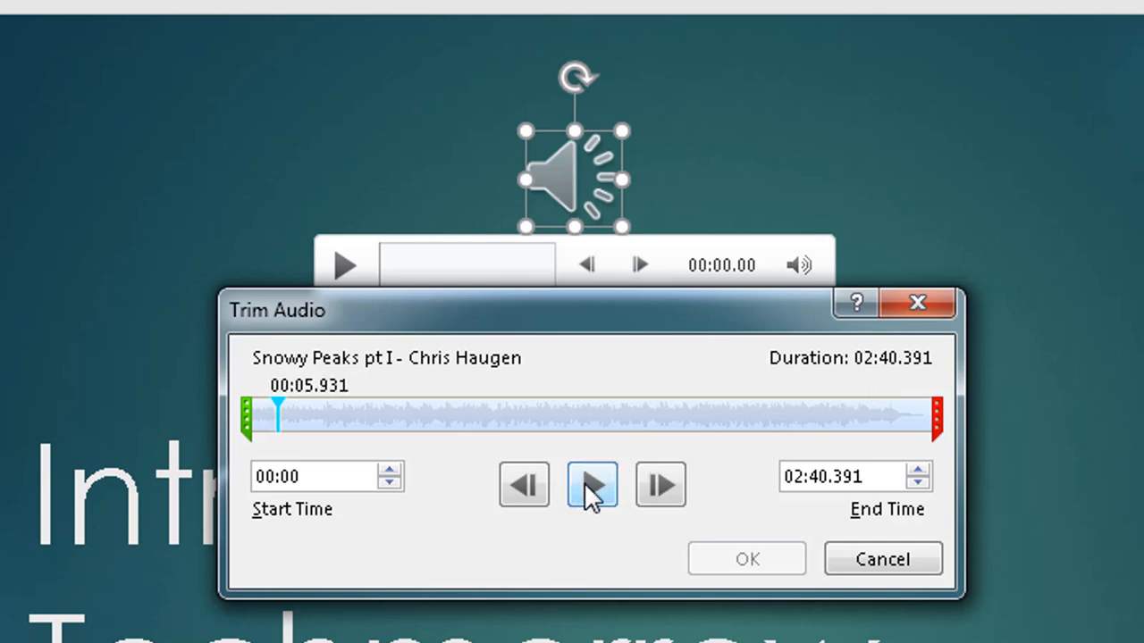
Try trimming the audio clip to a start time of 00:15.659 and an end time of 00:34.789.
left_click(246, 425)
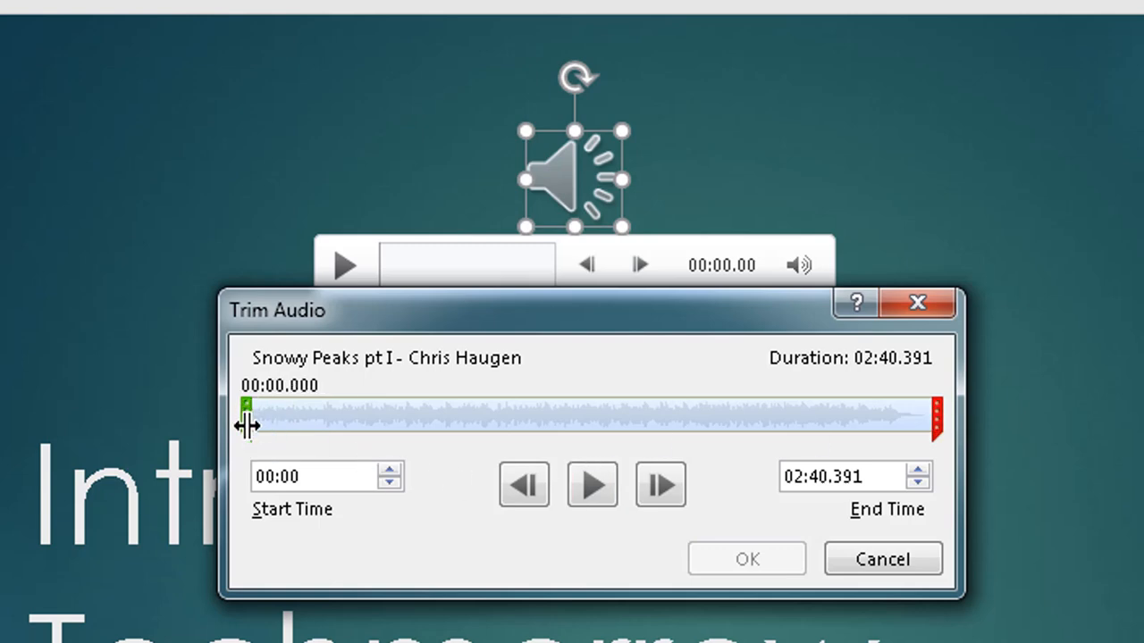
left_click_drag(247, 425, 314, 422)
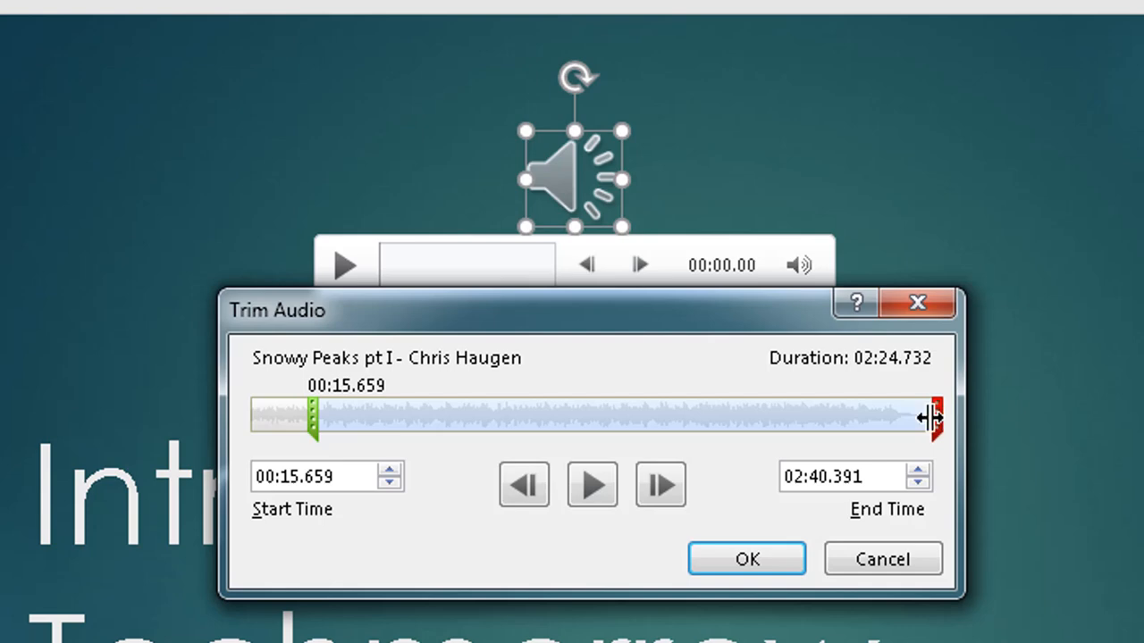
mouse_move(929, 417)
left_mouse_down()
mouse_move(648, 437)
mouse_move(669, 420)
mouse_move(403, 429)
left_mouse_up()
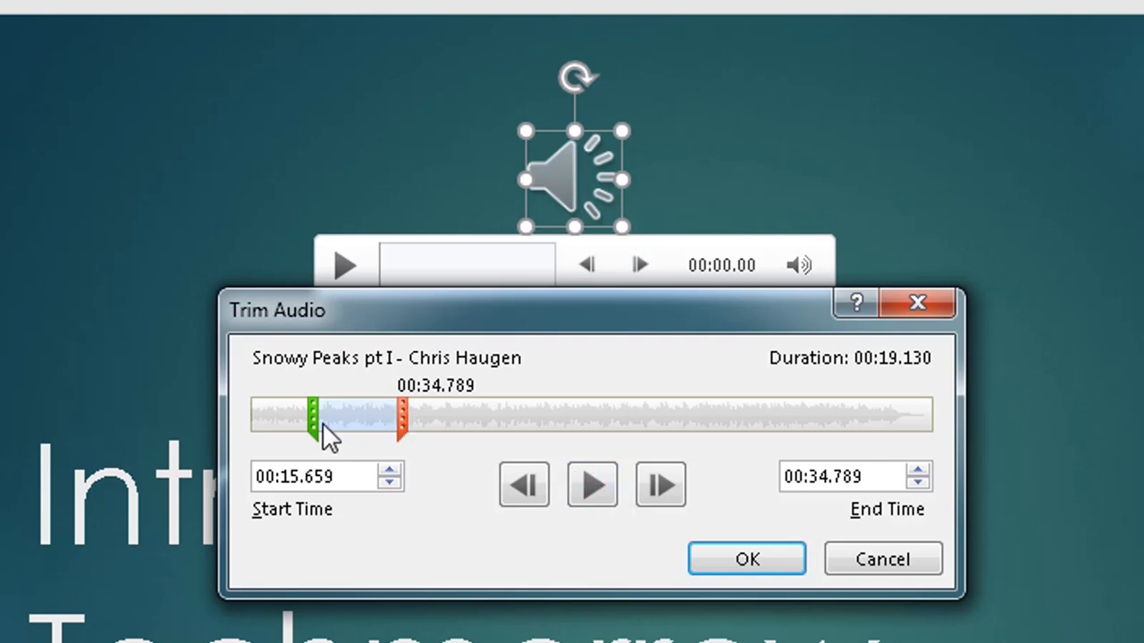
Trim the audio clip to start at 00:00 and end at 00:06.168, preview the trimmed part and apply the trim.
left_click_drag(313, 431, 223, 432)
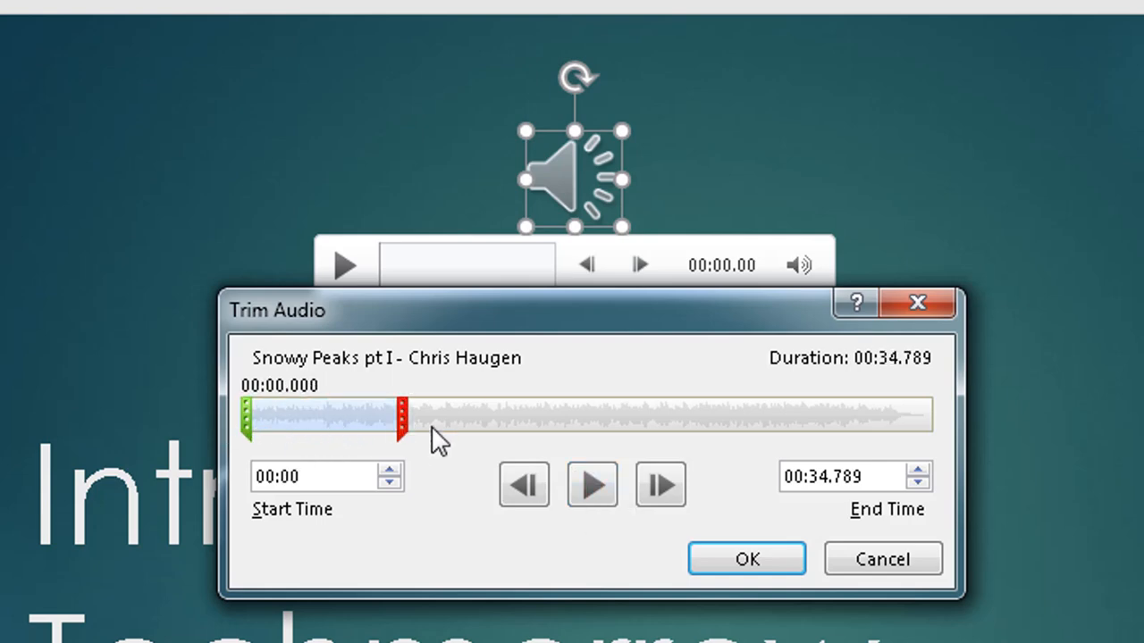
left_click_drag(407, 429, 284, 428)
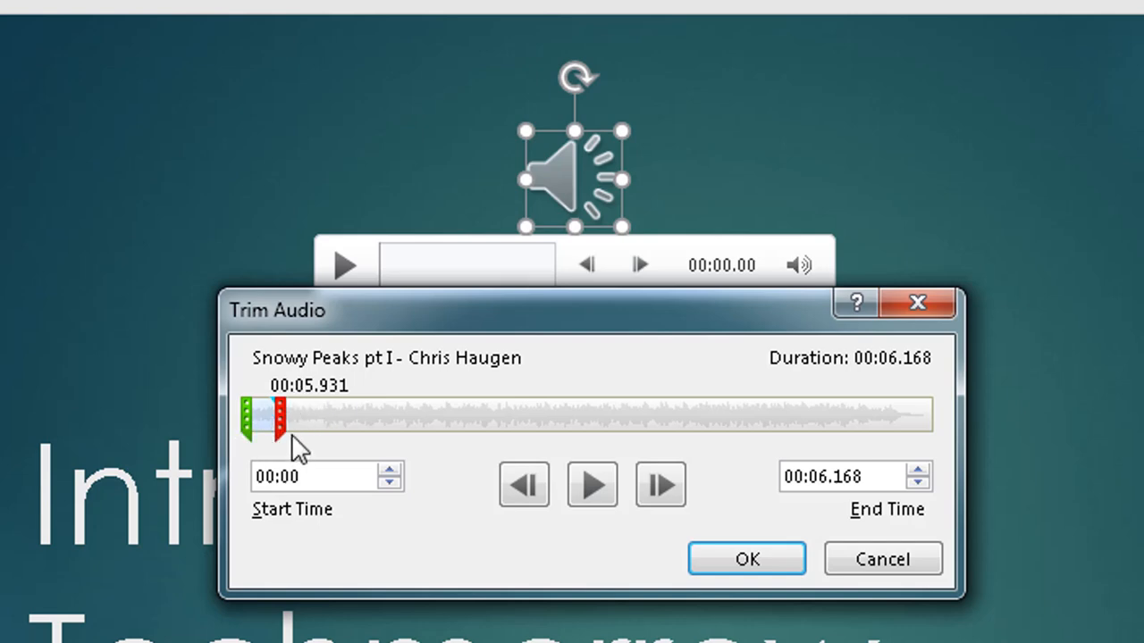
left_click(598, 489)
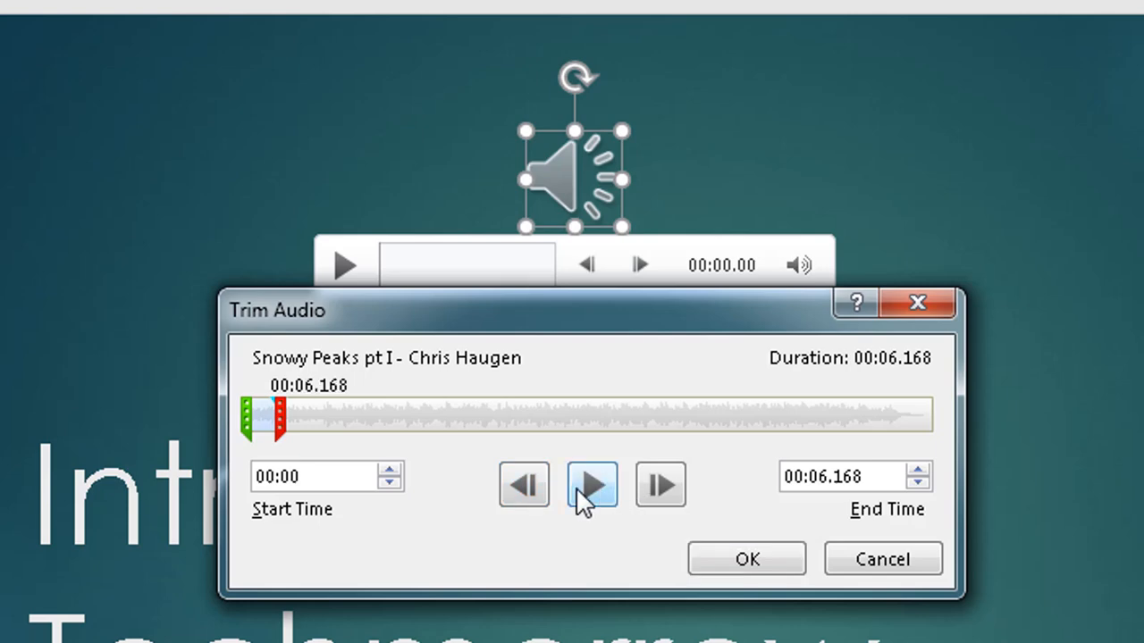
left_click(579, 486)
left_click(750, 561)
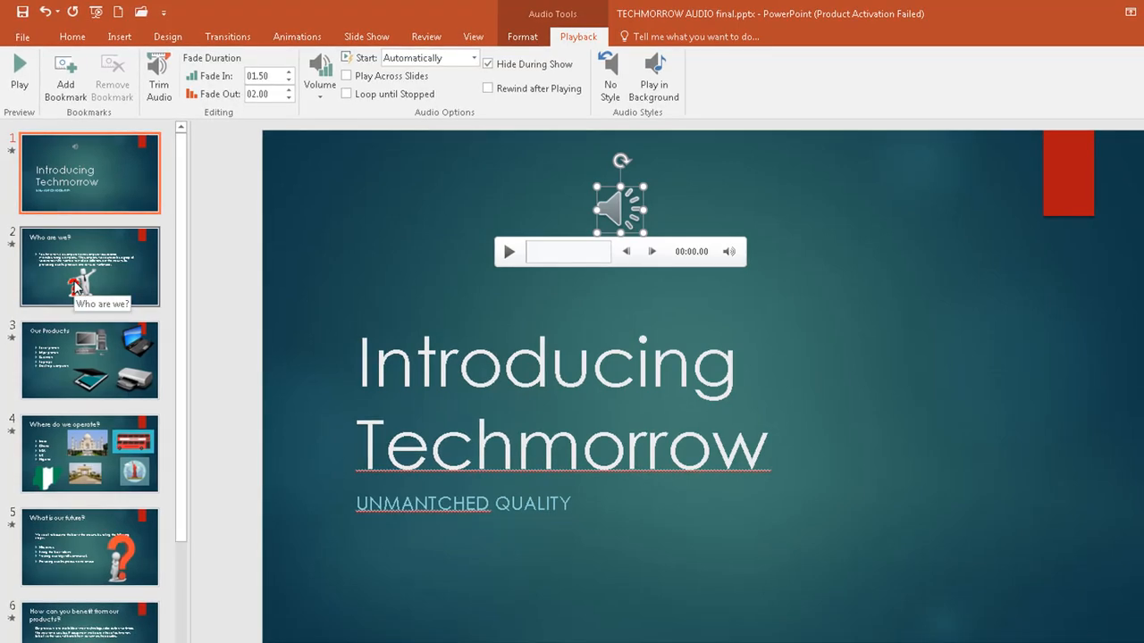
Insert the mp3-output-ttsfree audio file from the PC on the "Who are we?" slide and move its icon above the body text, beside the title.
left_click(77, 286)
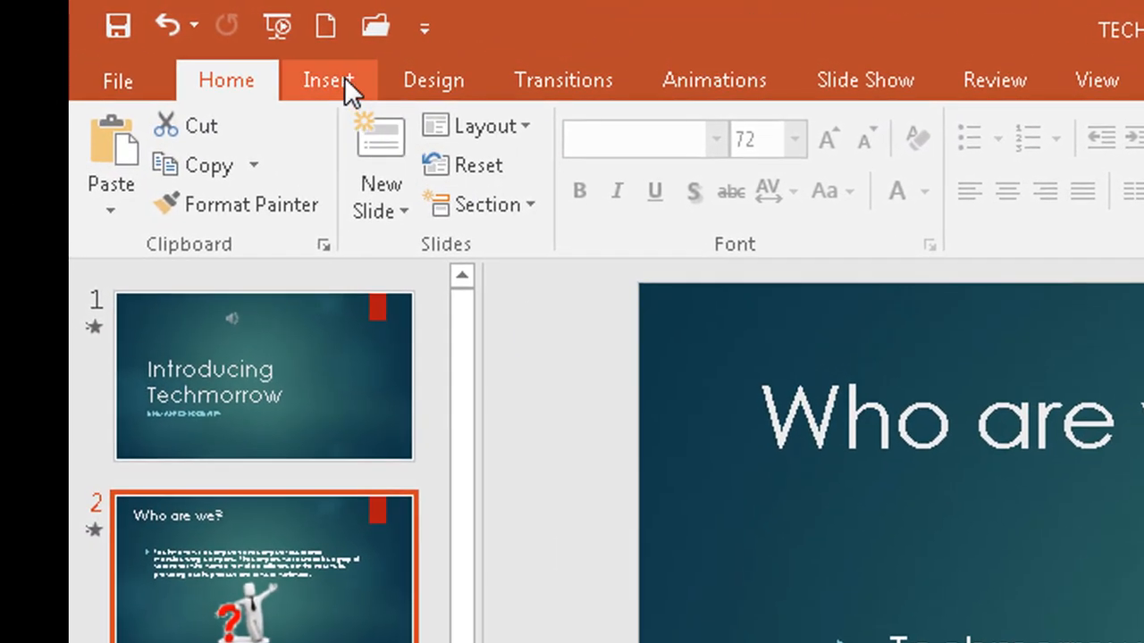
left_click(336, 77)
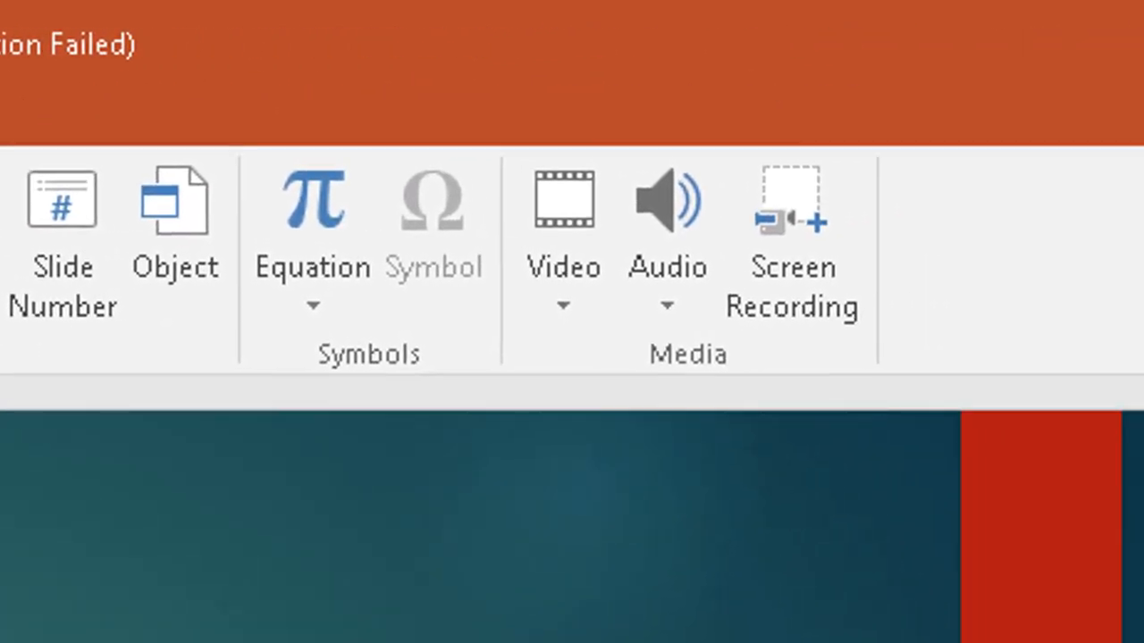
left_click(639, 318)
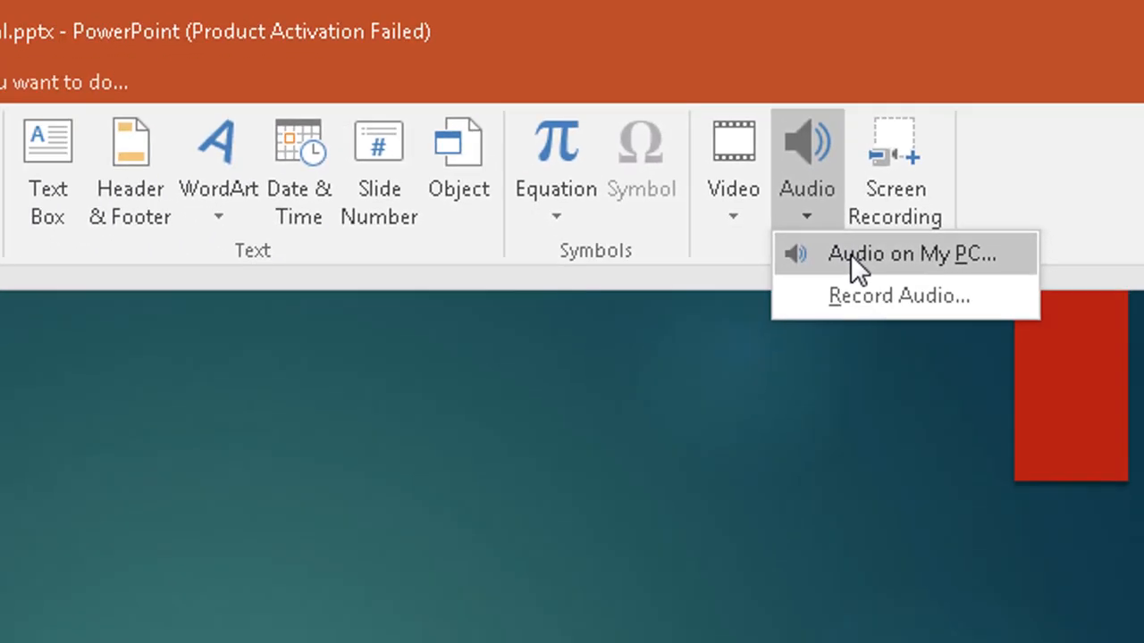
left_click(733, 360)
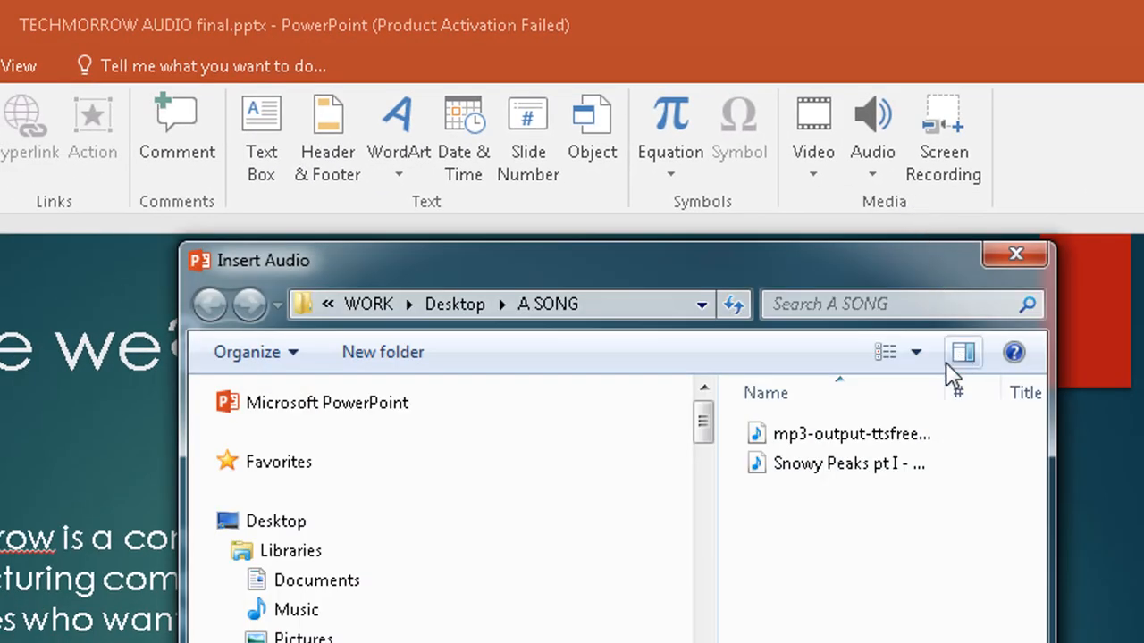
left_click(796, 446)
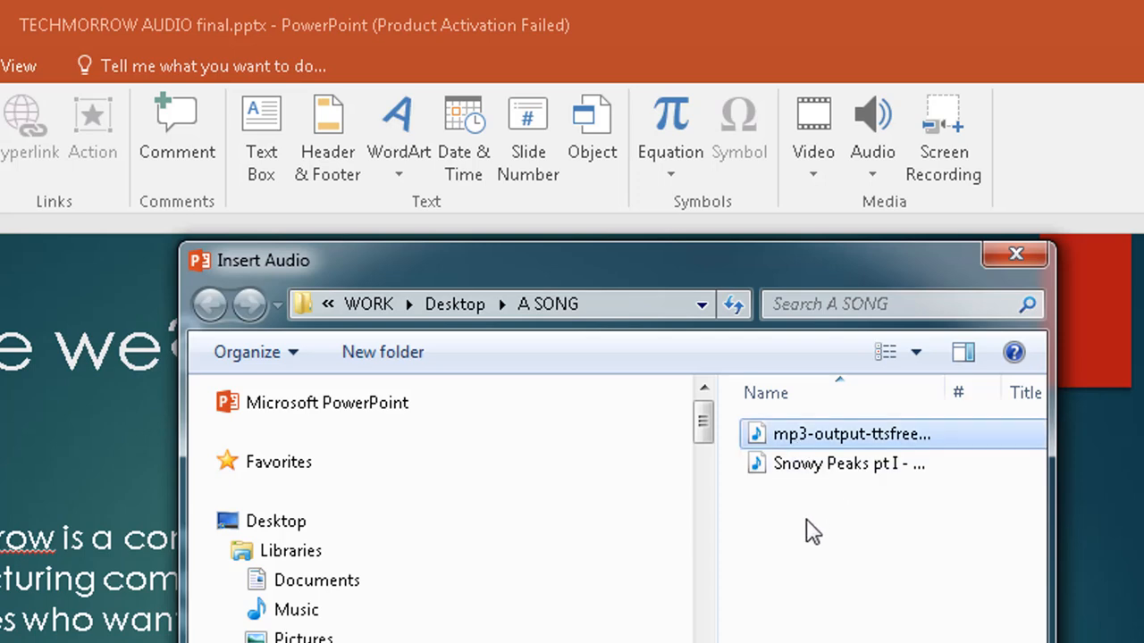
double_click(757, 439)
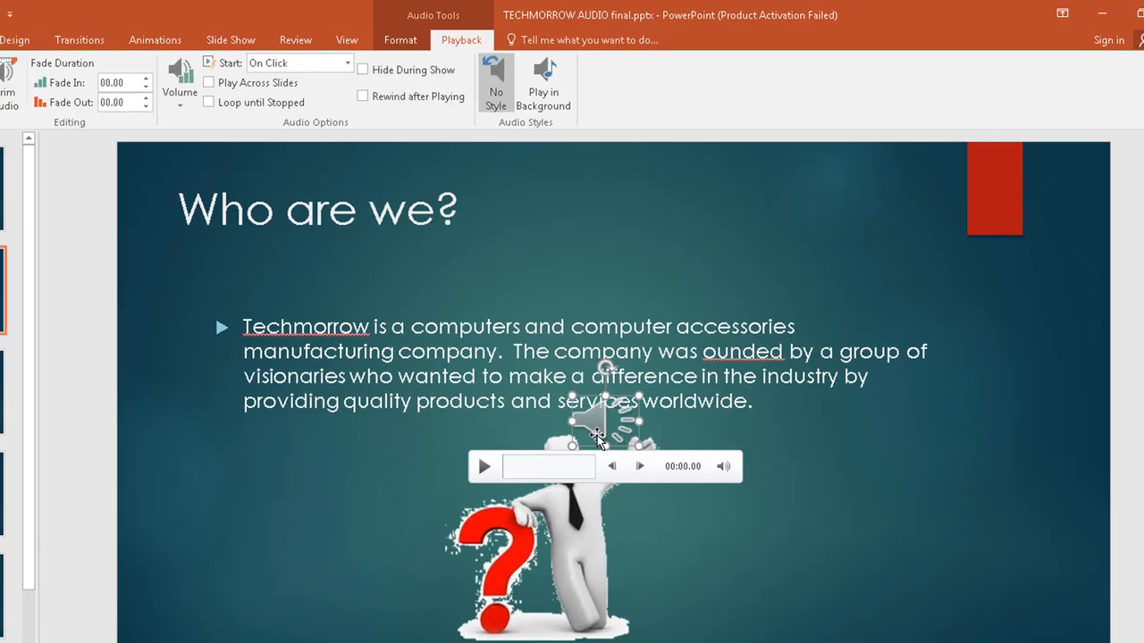
left_click_drag(614, 404, 583, 238)
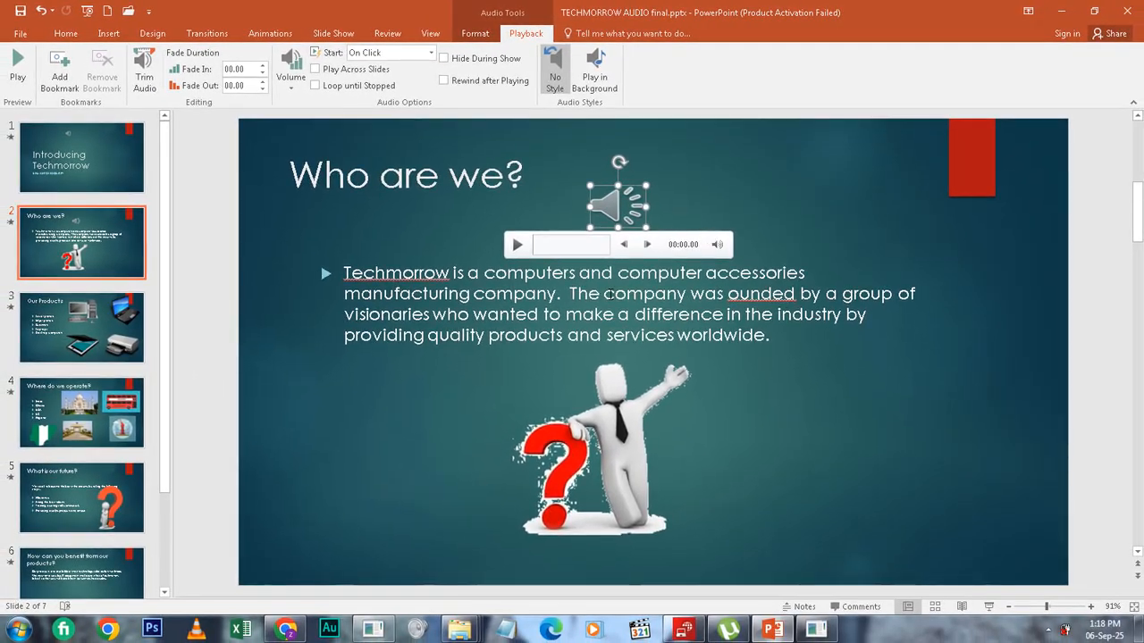